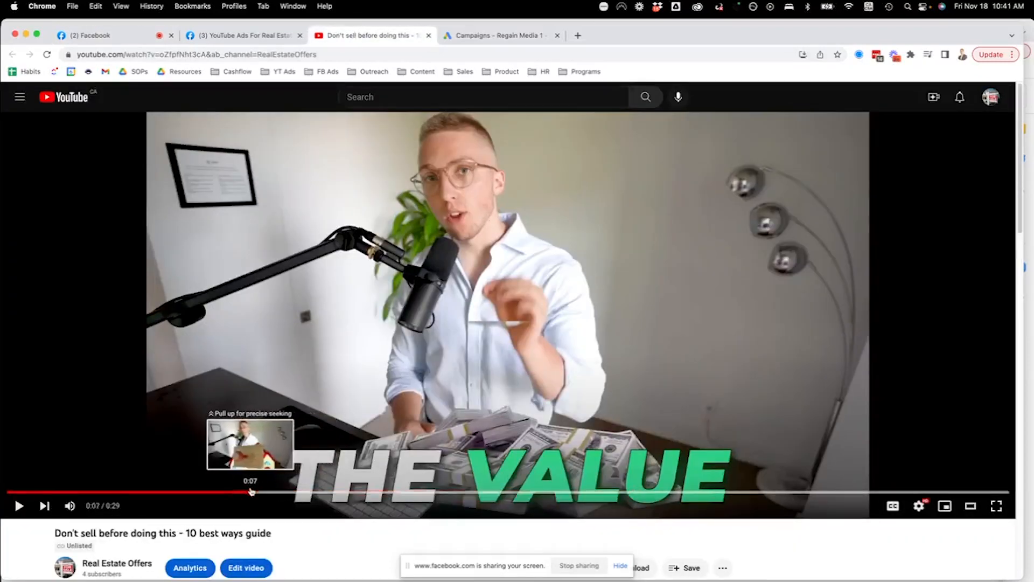
Review the opening seconds of the ad video and expand its description to read the exact view count
{"action": "left_click", "coordinate": [231, 491]}
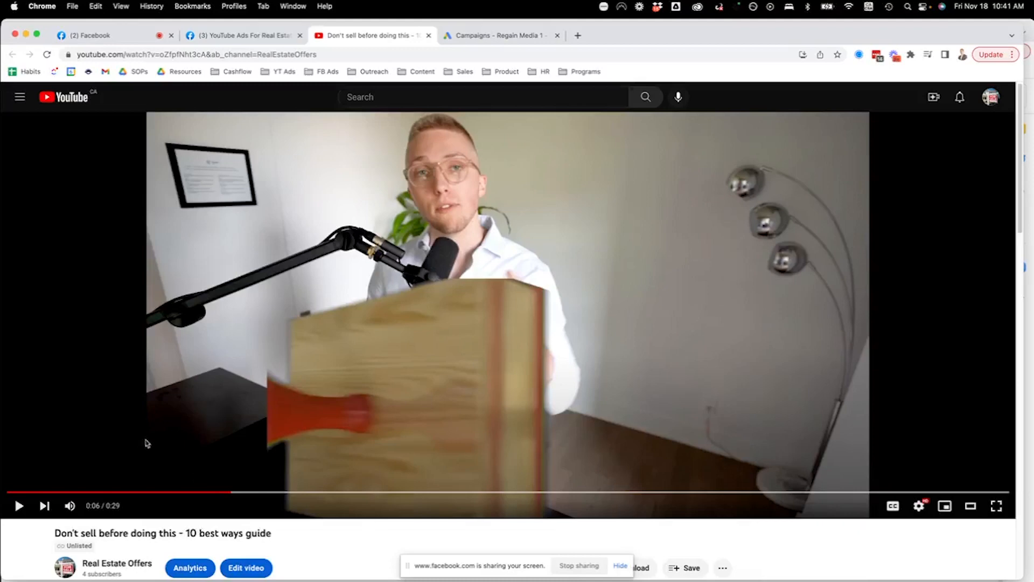
{"action": "left_click", "coordinate": [169, 492]}
{"action": "scroll", "coordinate": [169, 492], "scroll_direction": "down", "scroll_amount": 2}
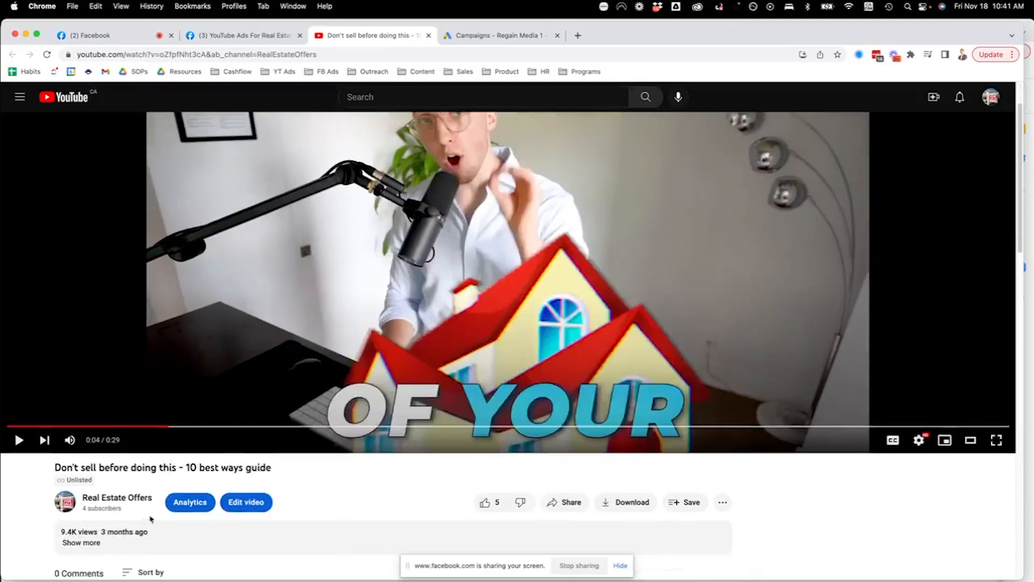
{"action": "left_click", "coordinate": [81, 538]}
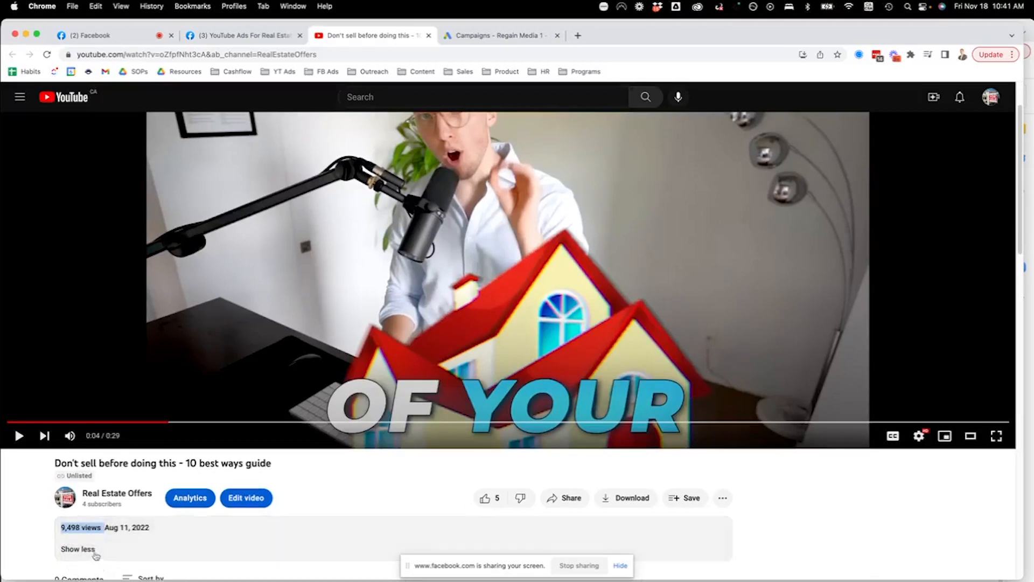
{"action": "scroll", "coordinate": [343, 489], "scroll_direction": "up", "scroll_amount": 2}
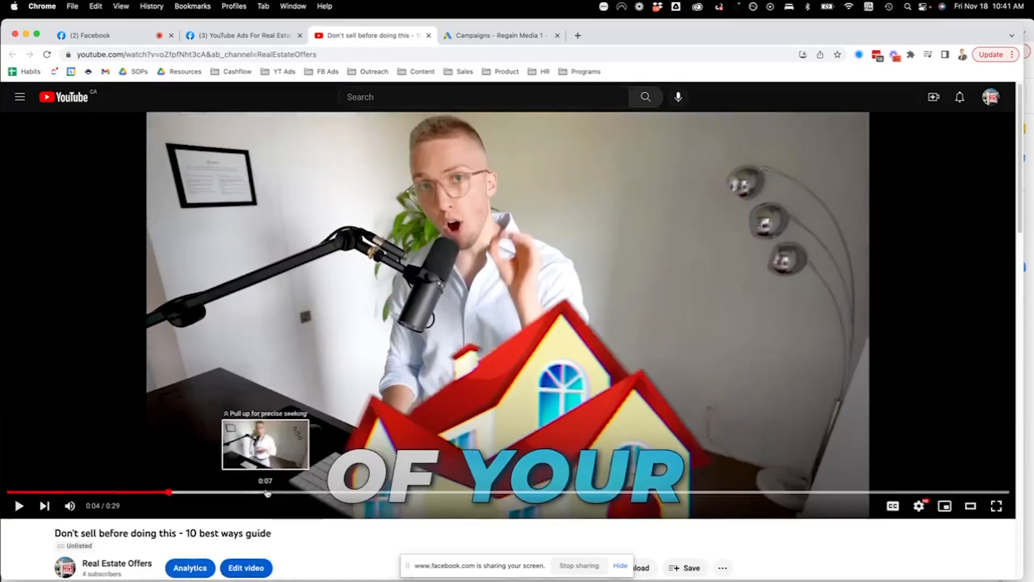
Skim the ad video by jumping to 0:08, 0:20 and 0:09, and forward to 0:12
{"action": "left_click", "coordinate": [295, 491]}
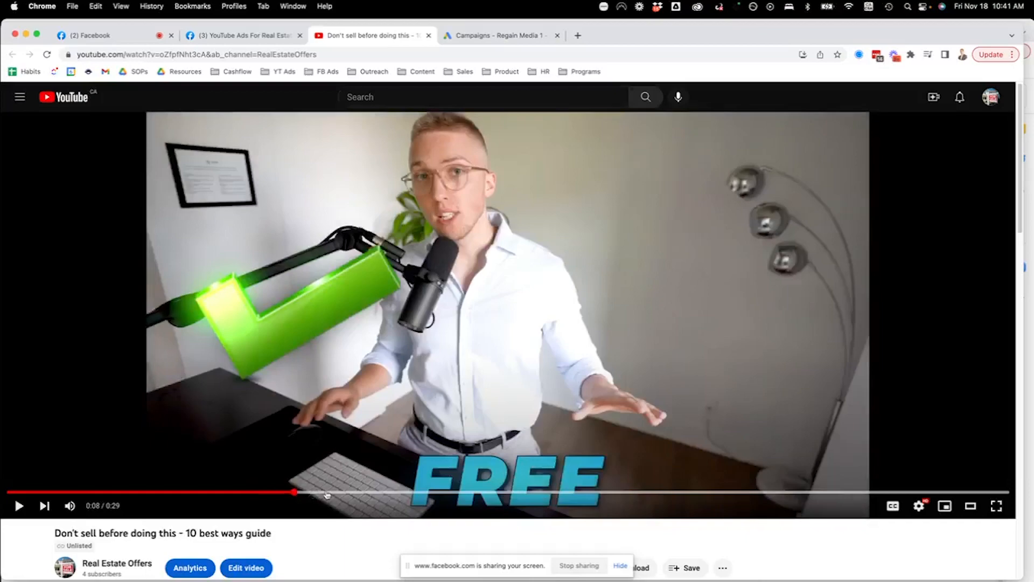
{"action": "left_click_drag", "start_coordinate": [340, 491], "coordinate": [706, 491]}
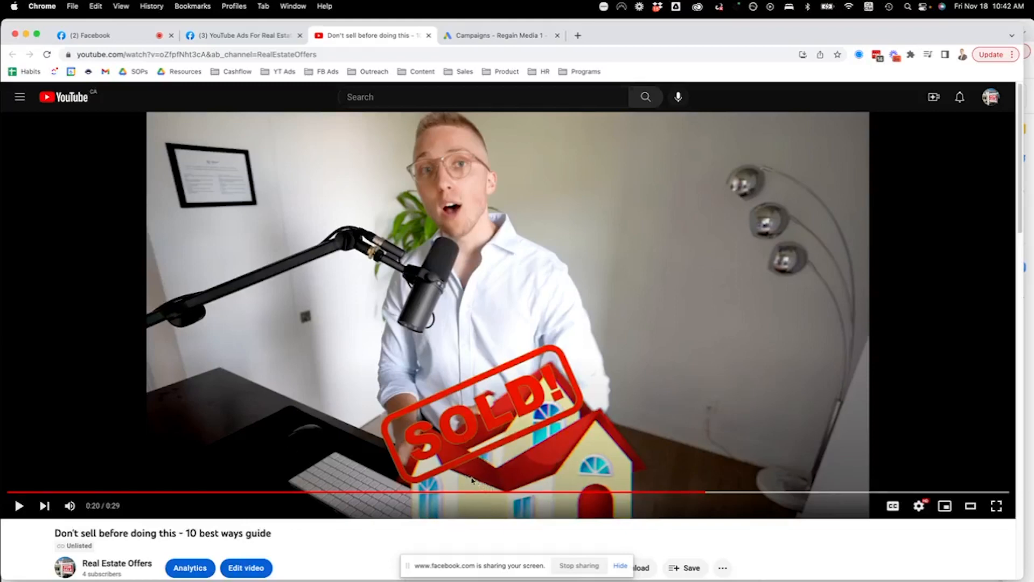
{"action": "left_click", "coordinate": [310, 491]}
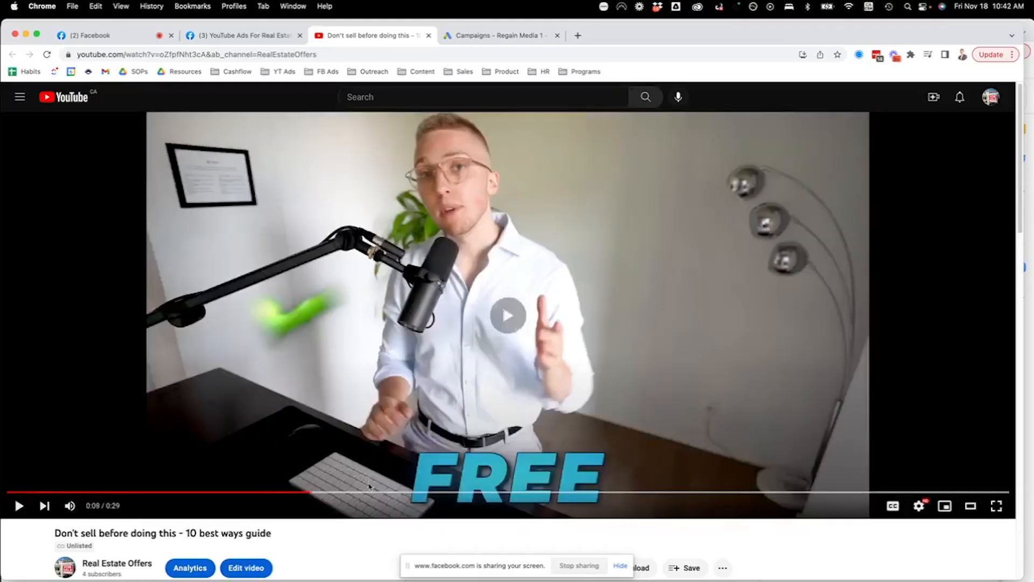
{"action": "left_click", "coordinate": [373, 488]}
{"action": "left_click_drag", "start_coordinate": [373, 492], "coordinate": [421, 492]}
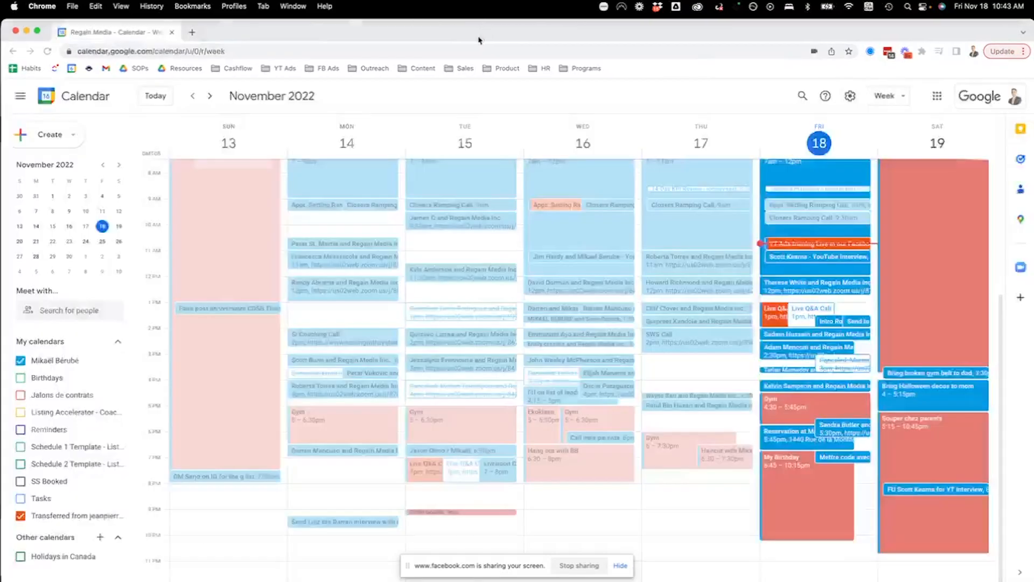
Switch to the browser window with the ad video and open Google Ads there from the YT Ads bookmarks
{"action": "left_click", "coordinate": [244, 35]}
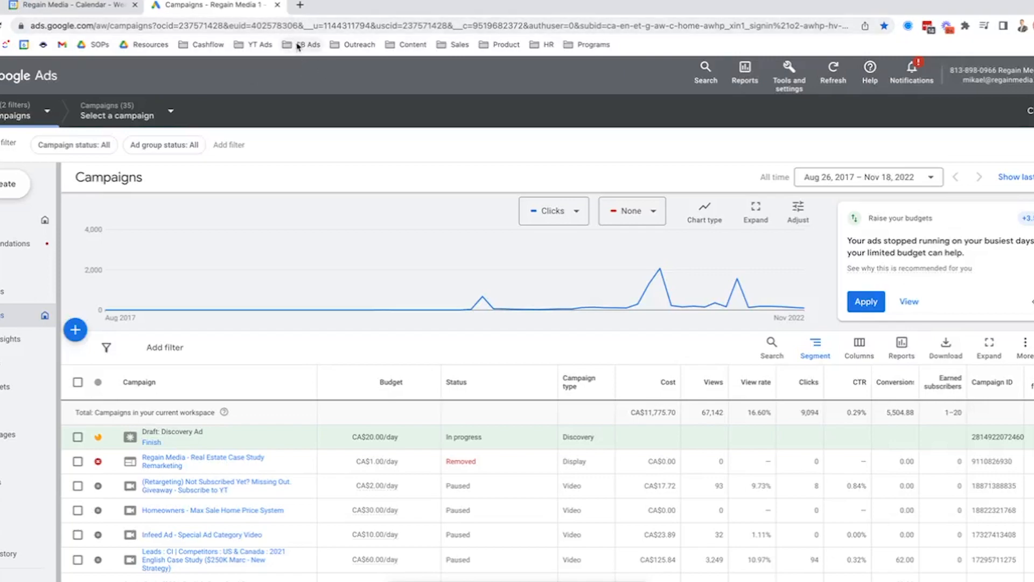
{"action": "key", "text": "ctrl+Up"}
{"action": "left_click", "coordinate": [585, 385]}
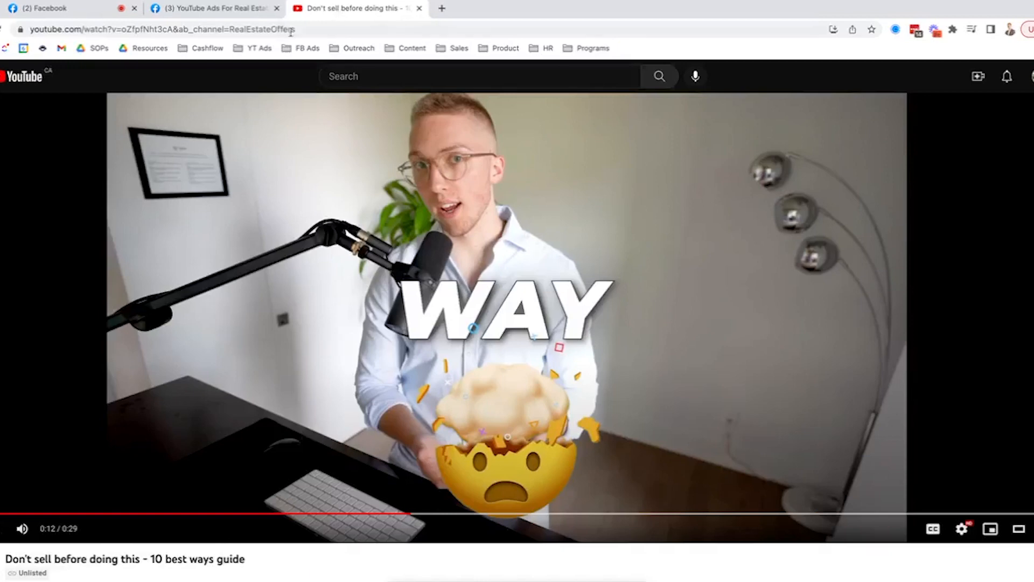
{"action": "left_click", "coordinate": [261, 48]}
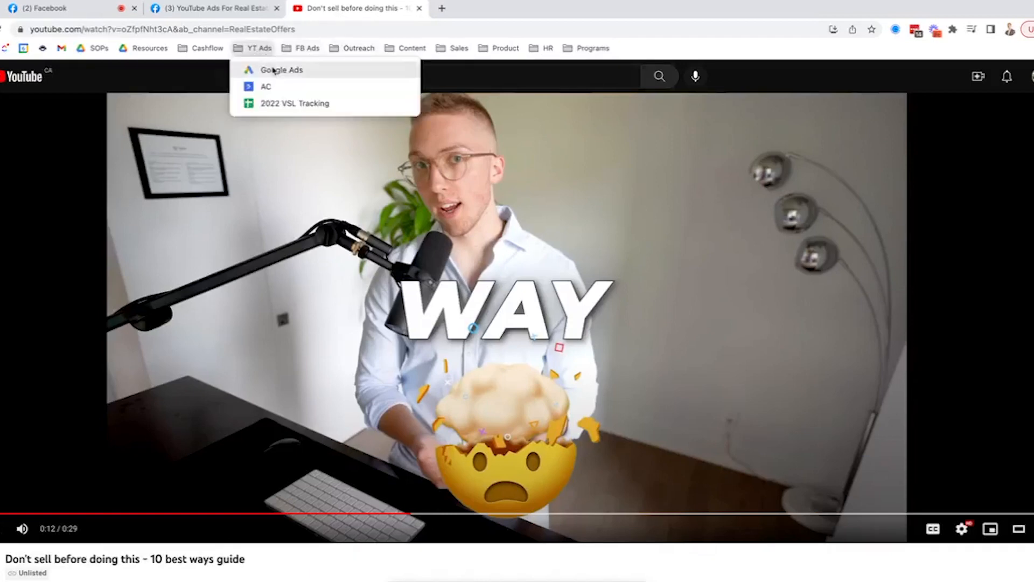
{"action": "left_click", "coordinate": [273, 70]}
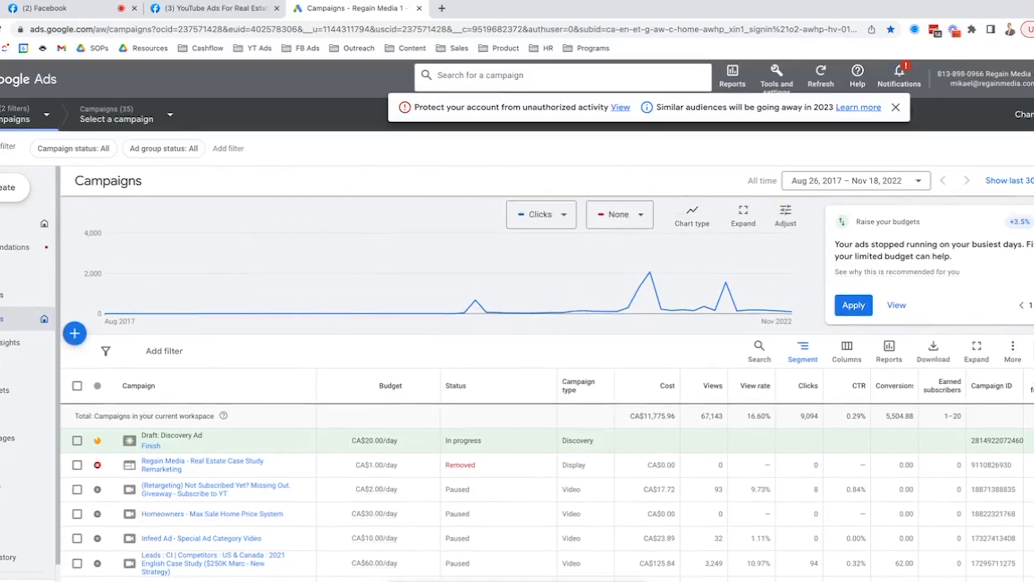
Start a new campaign with Leads as its objective
{"action": "left_click", "coordinate": [75, 333]}
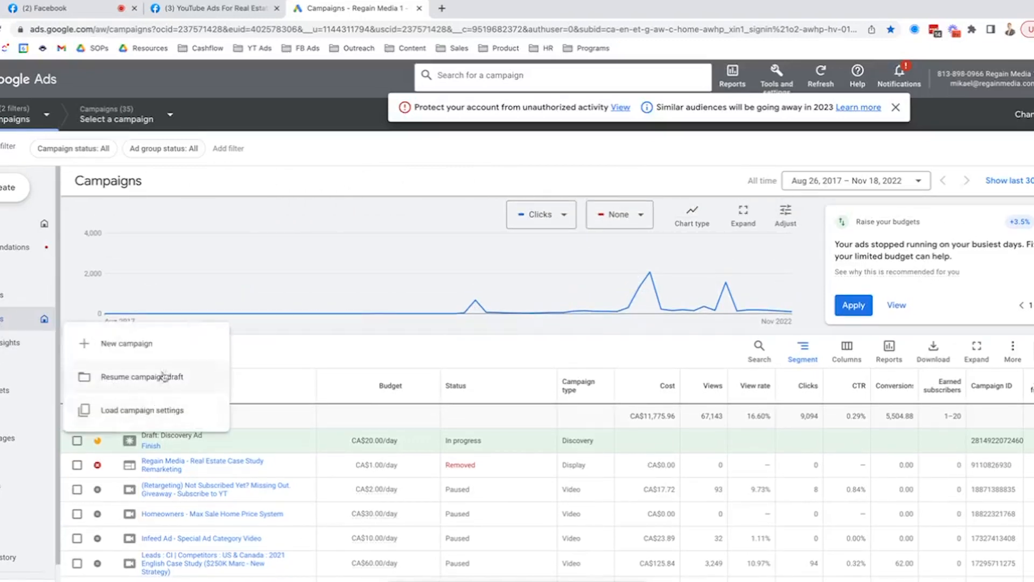
{"action": "left_click", "coordinate": [164, 358]}
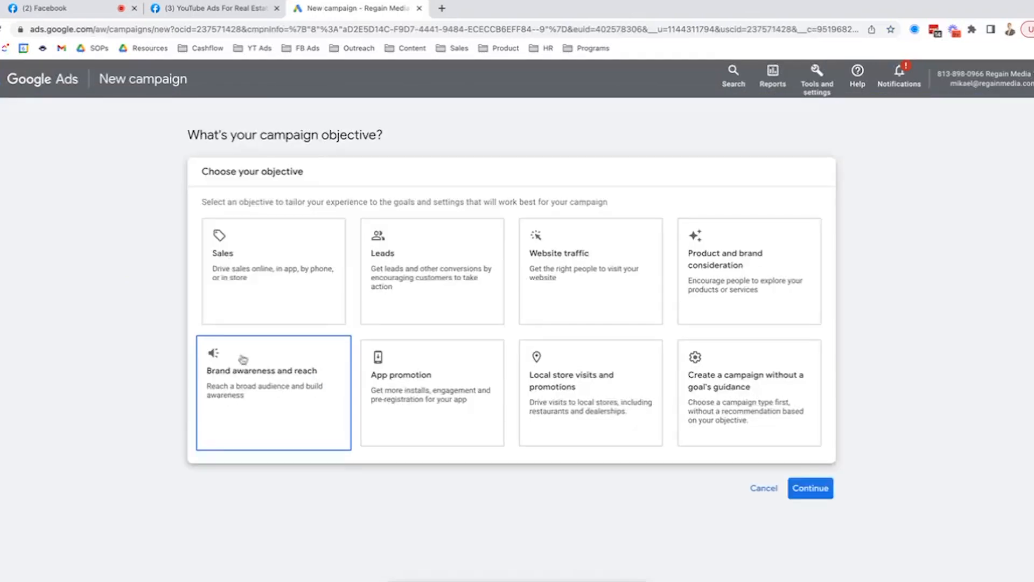
{"action": "left_click", "coordinate": [443, 258]}
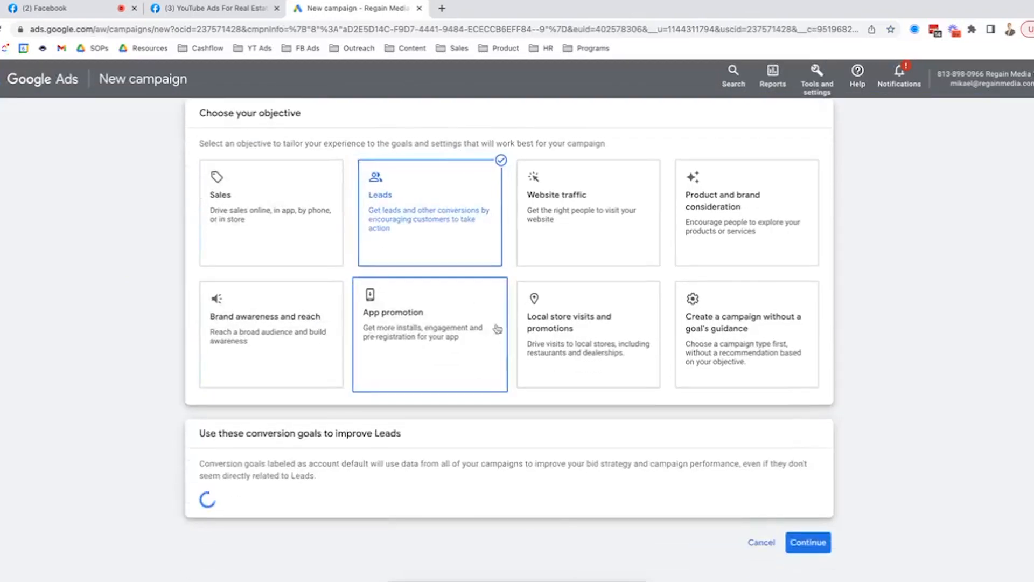
Examine the conversion goals for improving Leads, focusing on Submit lead forms and Book appointments
{"action": "scroll", "coordinate": [492, 397], "scroll_direction": "down", "scroll_amount": 5}
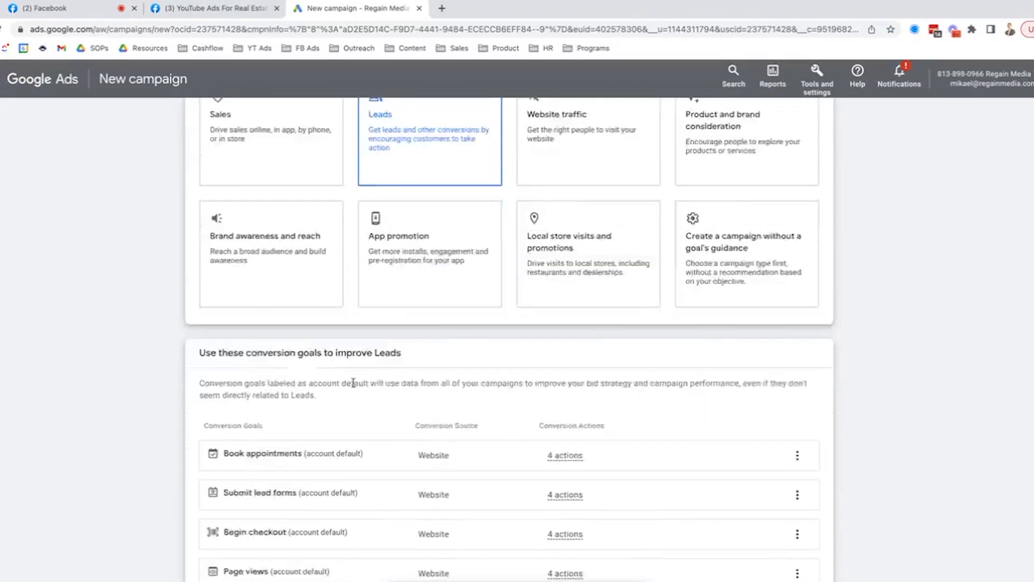
{"action": "left_click_drag", "start_coordinate": [245, 290], "coordinate": [430, 296]}
{"action": "left_click", "coordinate": [431, 297]}
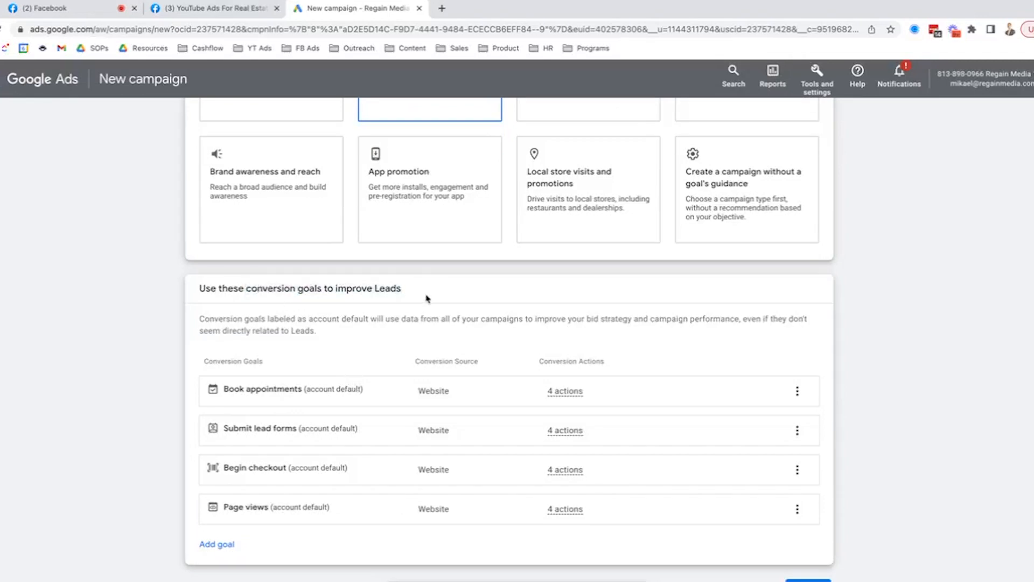
{"action": "scroll", "coordinate": [421, 299], "scroll_direction": "down", "scroll_amount": 1}
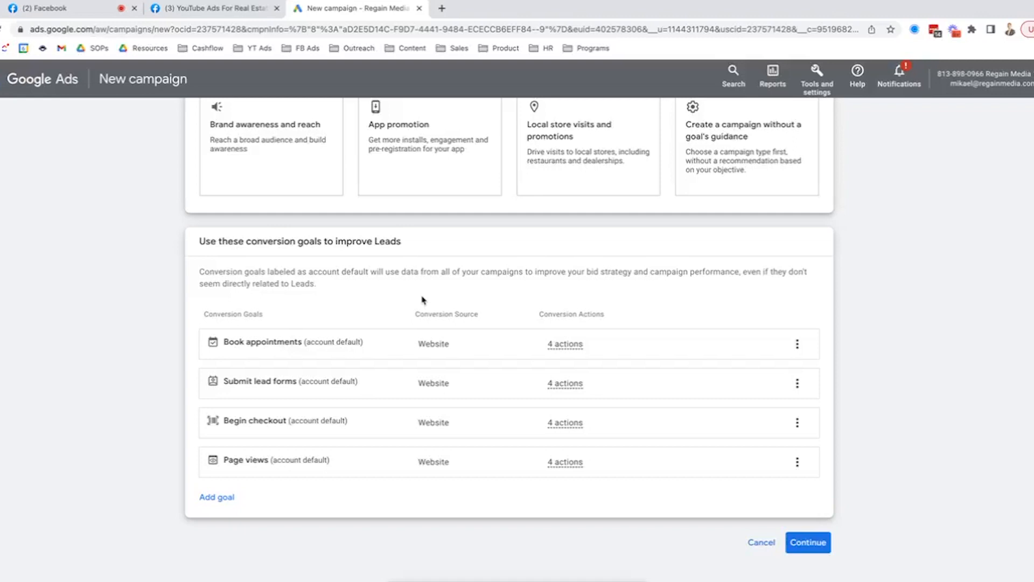
{"action": "left_click_drag", "start_coordinate": [221, 378], "coordinate": [306, 376]}
{"action": "left_click", "coordinate": [306, 375]}
{"action": "left_click_drag", "start_coordinate": [245, 338], "coordinate": [382, 337]}
{"action": "left_click", "coordinate": [383, 337]}
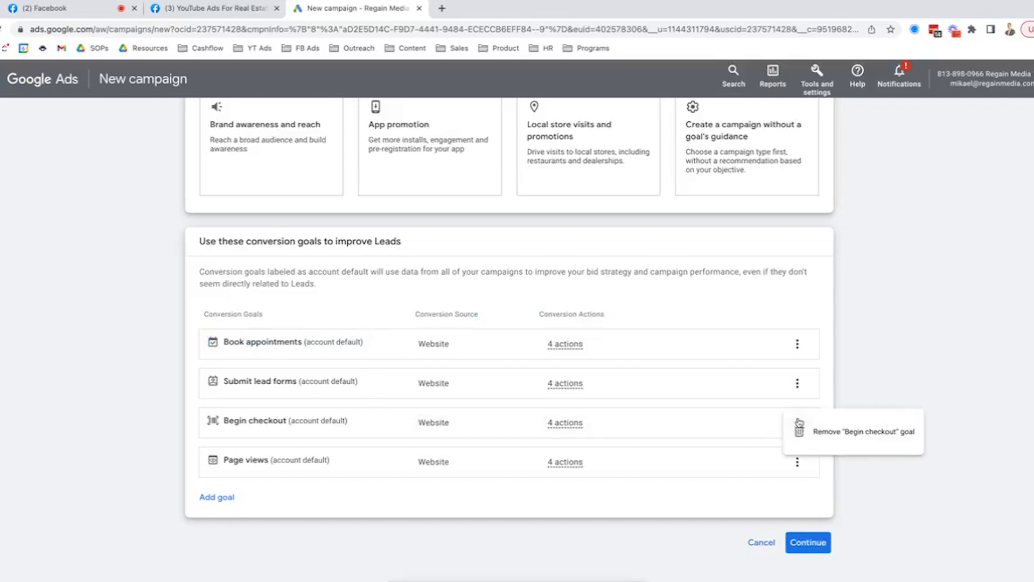
Remove the Begin checkout and Page views conversion goals from the campaign
{"action": "left_click", "coordinate": [799, 422]}
{"action": "left_click", "coordinate": [626, 371]}
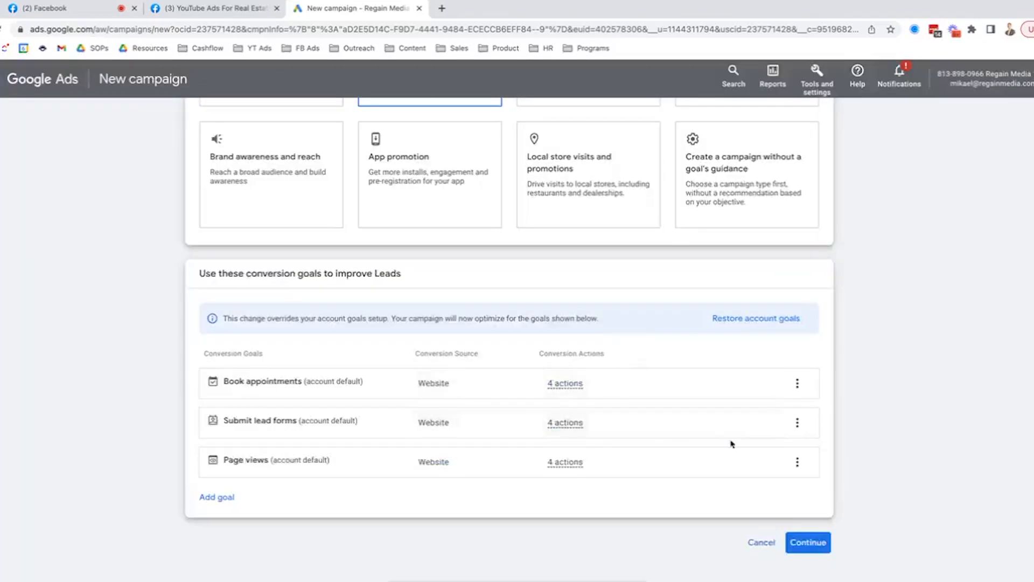
{"action": "left_click", "coordinate": [797, 461]}
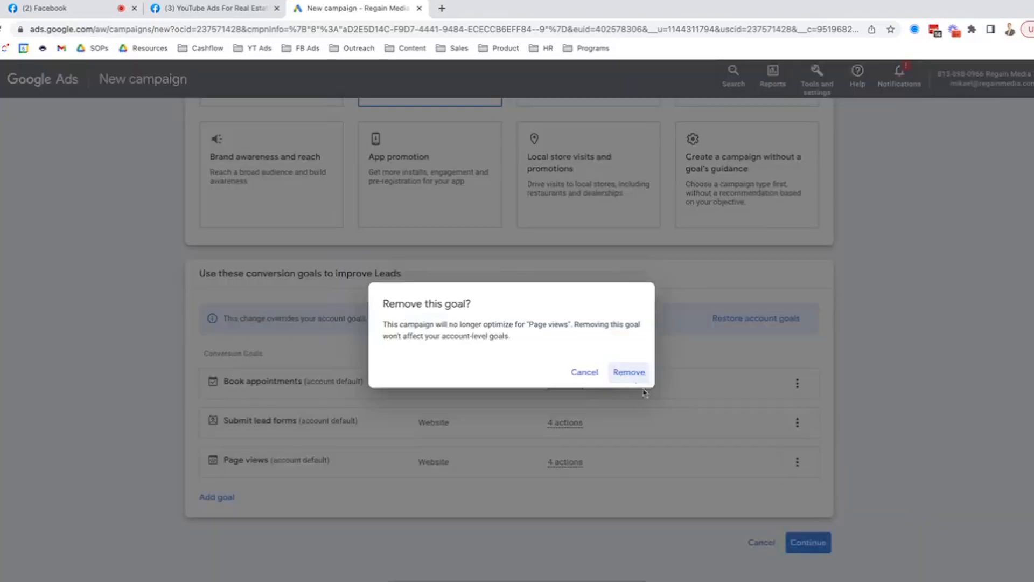
{"action": "left_click", "coordinate": [628, 372]}
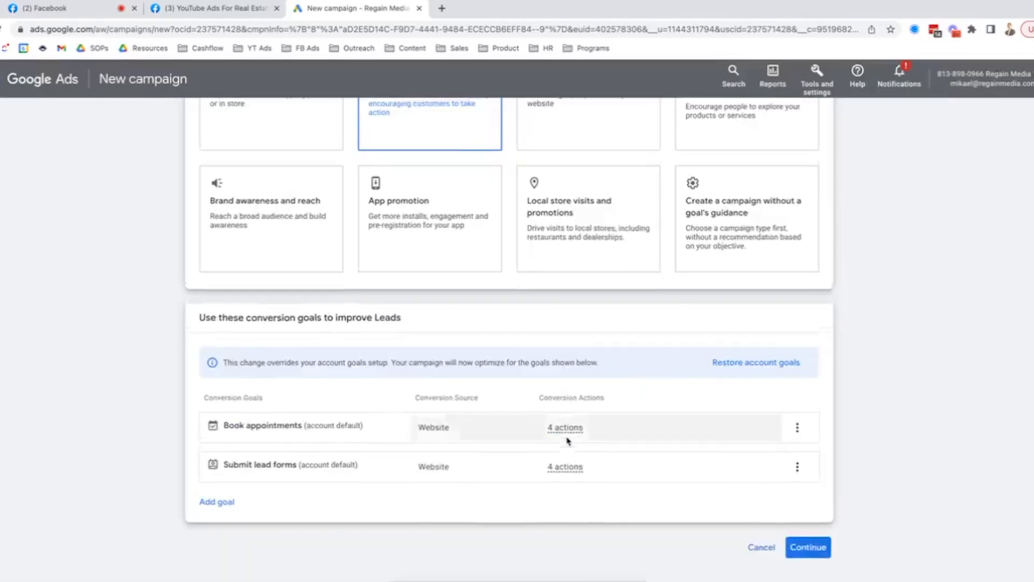
Accept the remaining conversion goals, choose Video as the campaign type and continue to the general settings
{"action": "scroll", "coordinate": [567, 441], "scroll_direction": "up", "scroll_amount": 1}
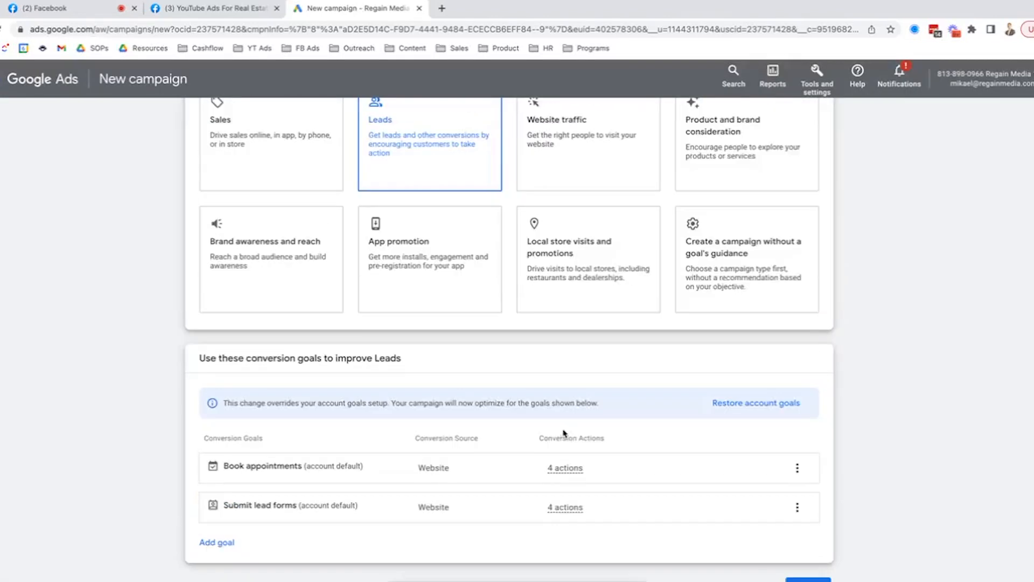
{"action": "scroll", "coordinate": [564, 433], "scroll_direction": "down", "scroll_amount": 1}
{"action": "left_click", "coordinate": [807, 542]}
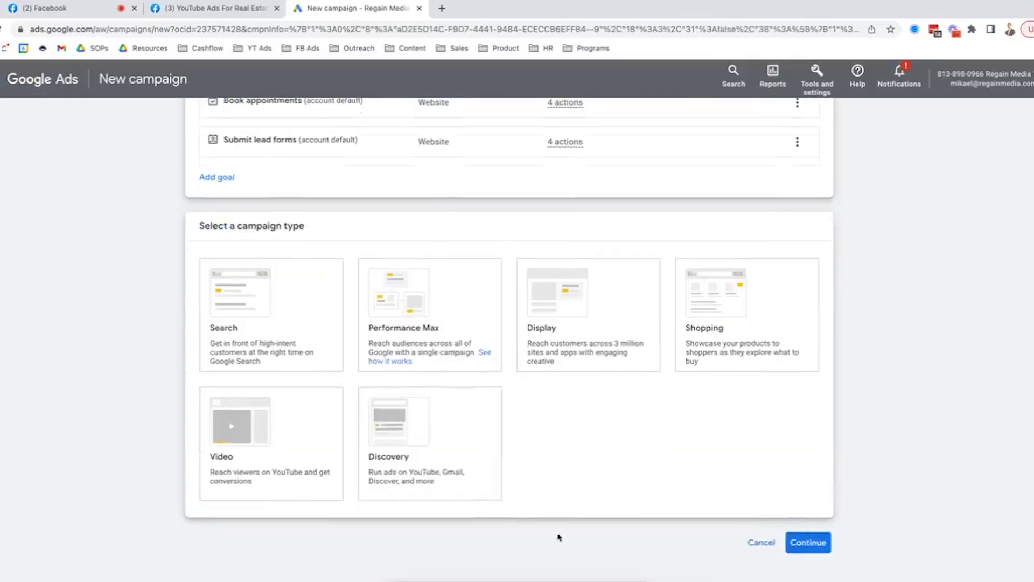
{"action": "left_click", "coordinate": [295, 463]}
{"action": "left_click", "coordinate": [788, 543]}
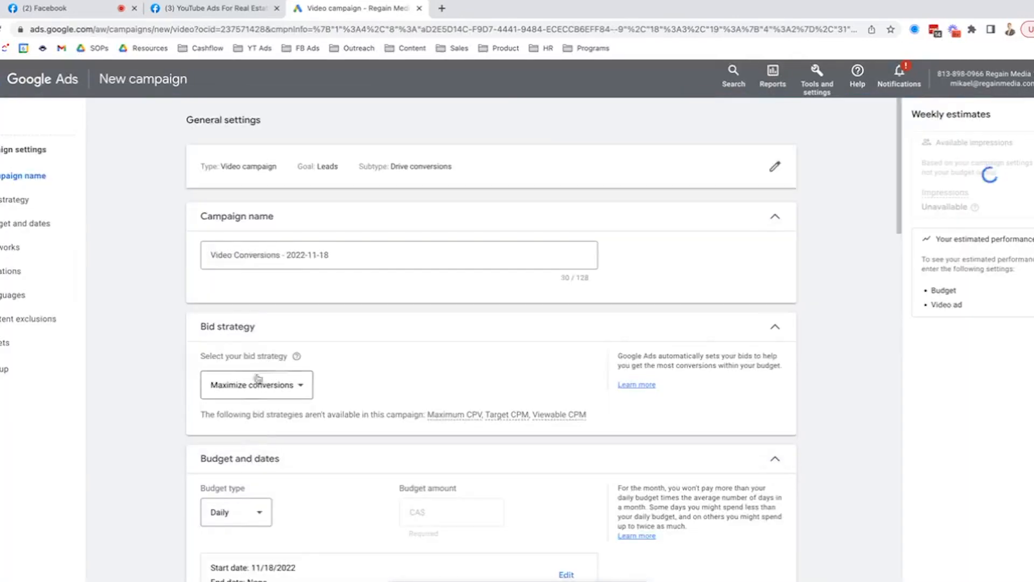
Rename the campaign as "Homeowners - 10 Best Ways Guide"
{"action": "triple_click", "coordinate": [272, 255]}
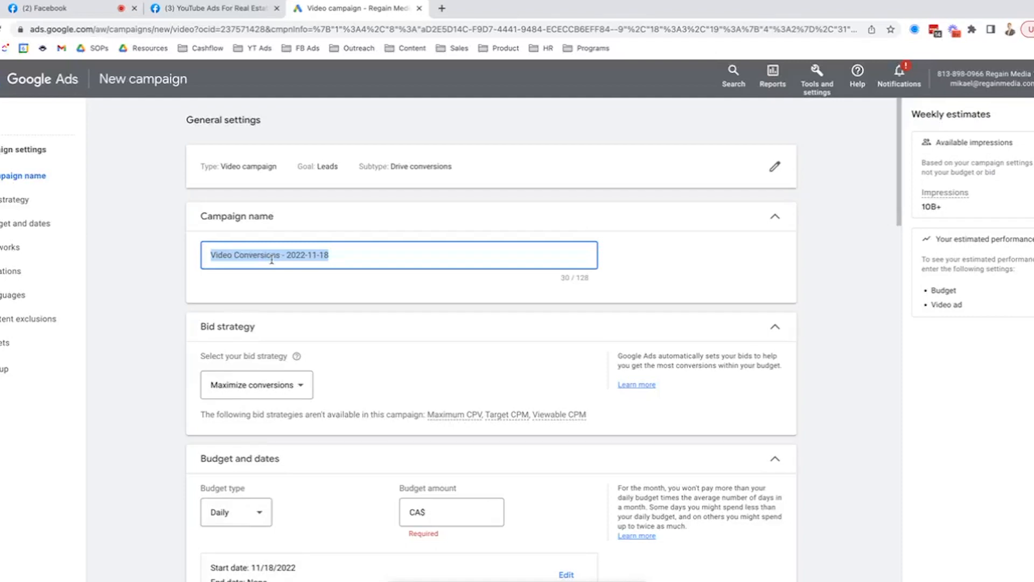
{"action": "type", "text": "Homest"}
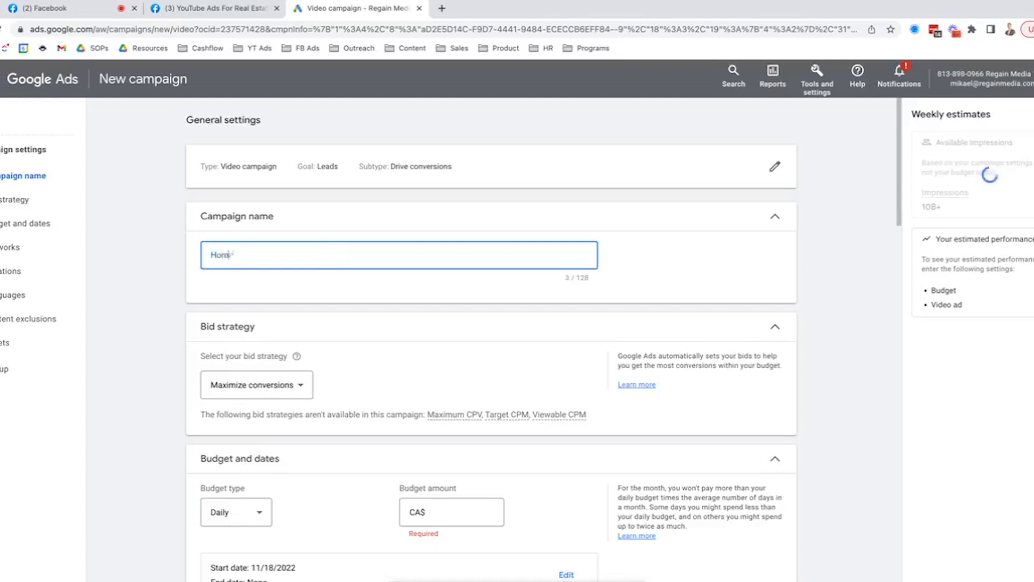
{"action": "key", "text": "BackSpace"}
{"action": "key", "text": "BackSpace"}
{"action": "key", "text": "BackSpace"}
{"action": "key", "text": "BackSpace"}
{"action": "key", "text": "BackSpace"}
{"action": "key", "text": "BackSpace"}
{"action": "type", "text": "Homest"}
{"action": "key", "text": "BackSpace"}
{"action": "key", "text": "BackSpace"}
{"action": "key", "text": "BackSpace"}
{"action": "type", "text": "eowners -"}
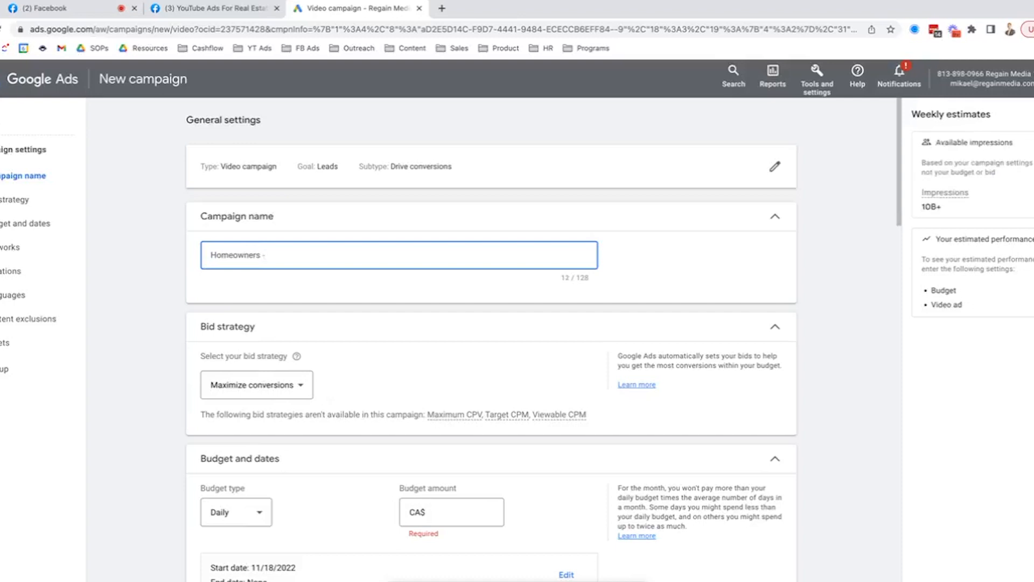
{"action": "type", "text": " 10 Best Ways Guide"}
{"action": "left_click", "coordinate": [317, 217]}
{"action": "left_click", "coordinate": [280, 226]}
Set the campaign's daily budget amount to CA$40
{"action": "scroll", "coordinate": [244, 248], "scroll_direction": "down", "scroll_amount": 2}
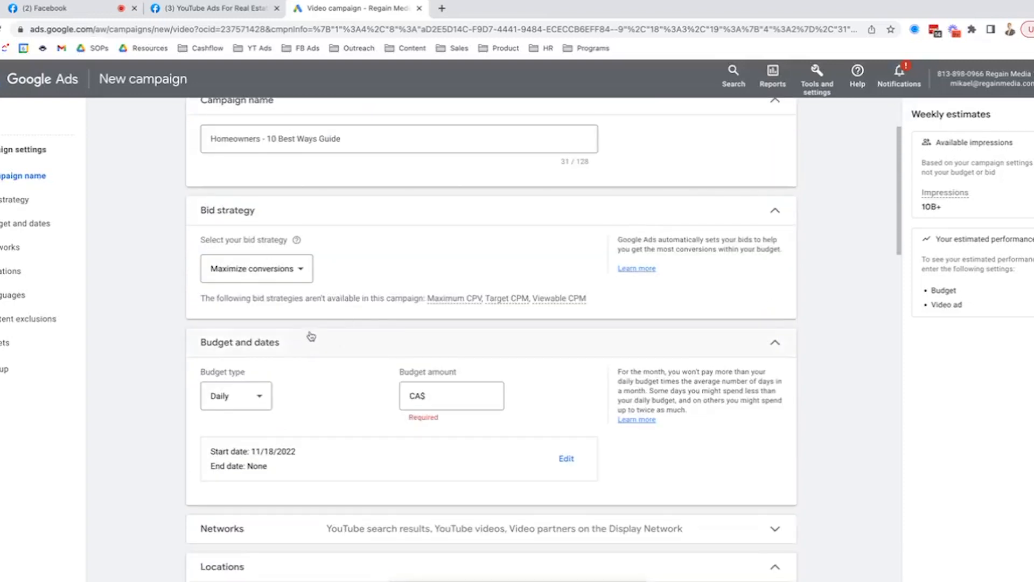
{"action": "scroll", "coordinate": [349, 345], "scroll_direction": "down", "scroll_amount": 1}
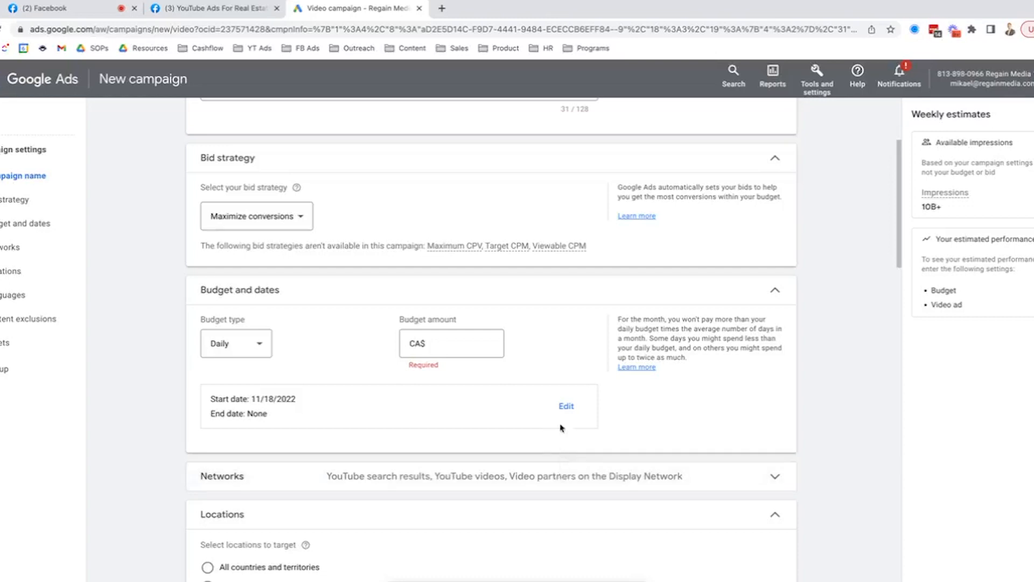
{"action": "left_click", "coordinate": [460, 346]}
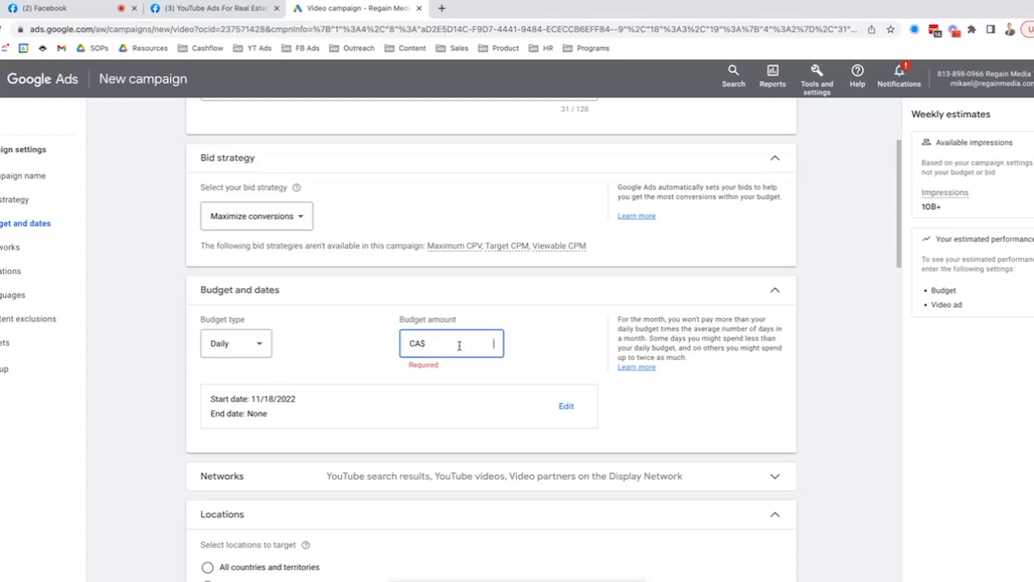
{"action": "type", "text": "40"}
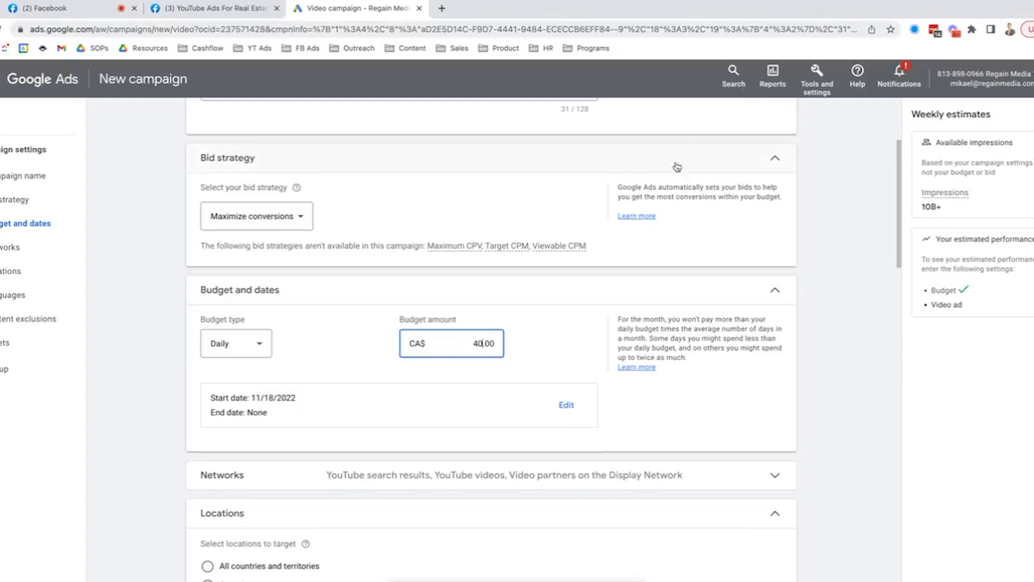
Edit the campaign schedule and set the start date to Nov 19, 2022
{"action": "left_click", "coordinate": [566, 405]}
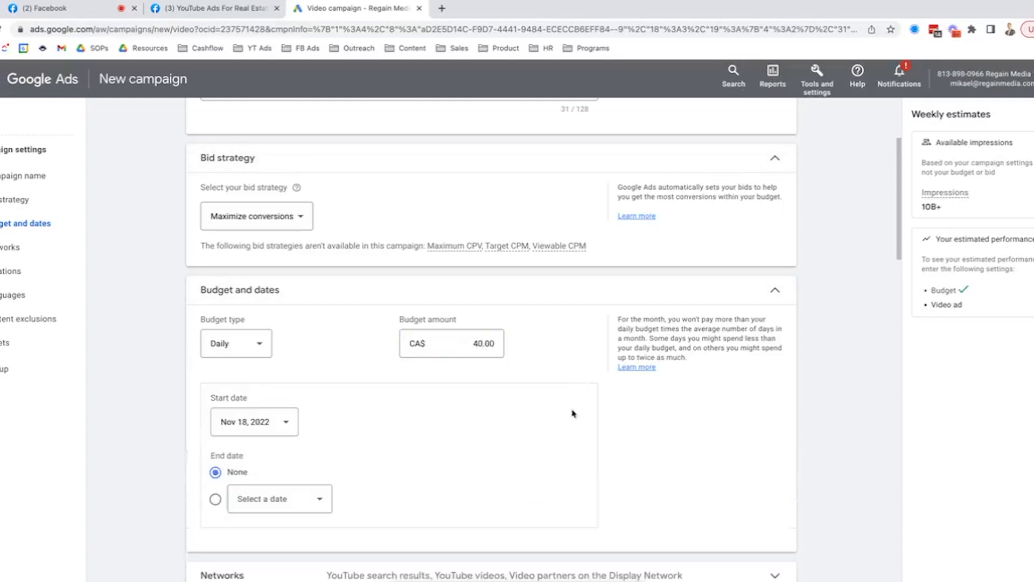
{"action": "left_click", "coordinate": [243, 422]}
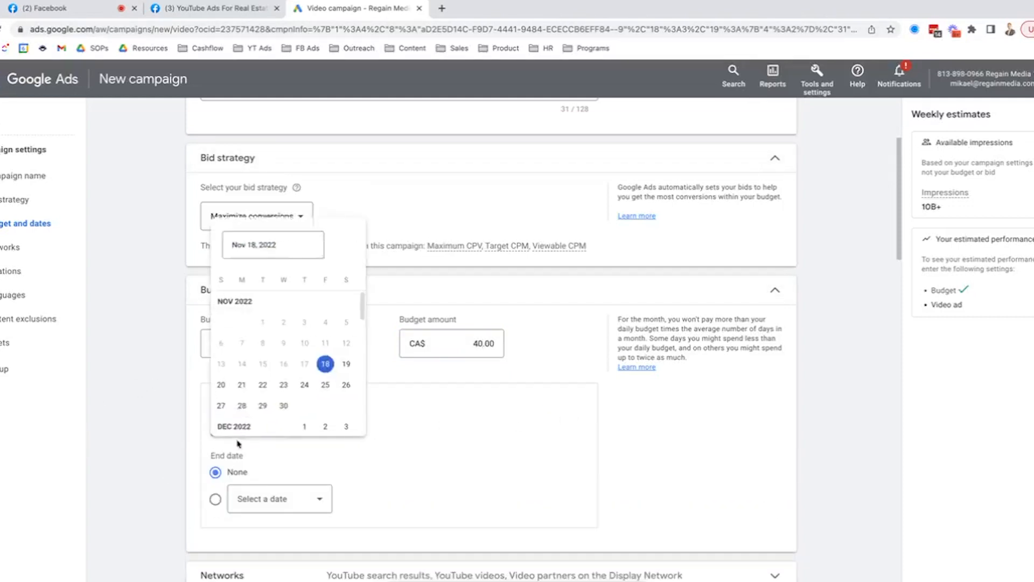
{"action": "left_click", "coordinate": [350, 360]}
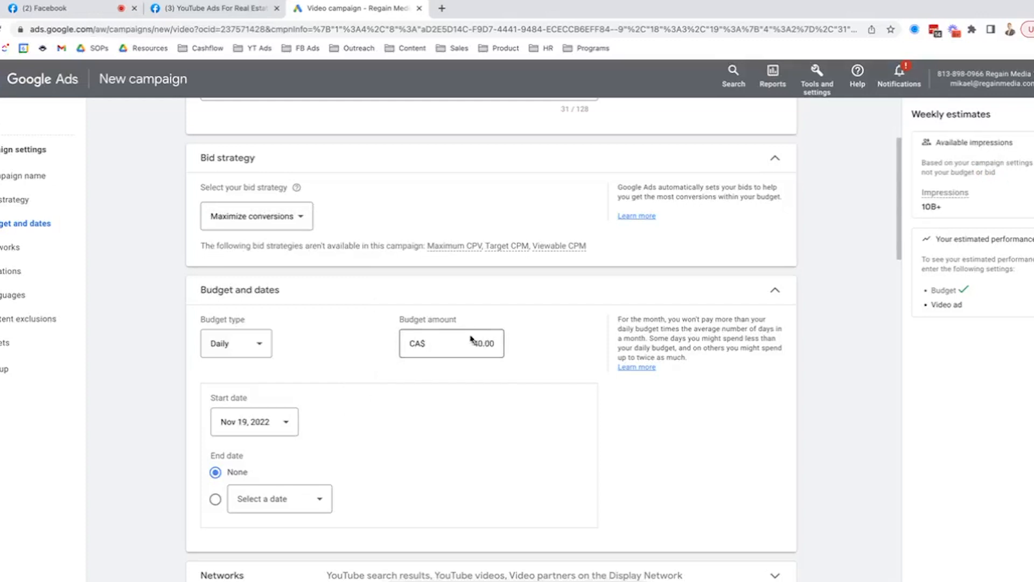
Remove United States and Canada from the campaign's targeted locations and open the advanced location search
{"action": "scroll", "coordinate": [477, 339], "scroll_direction": "down", "scroll_amount": 5}
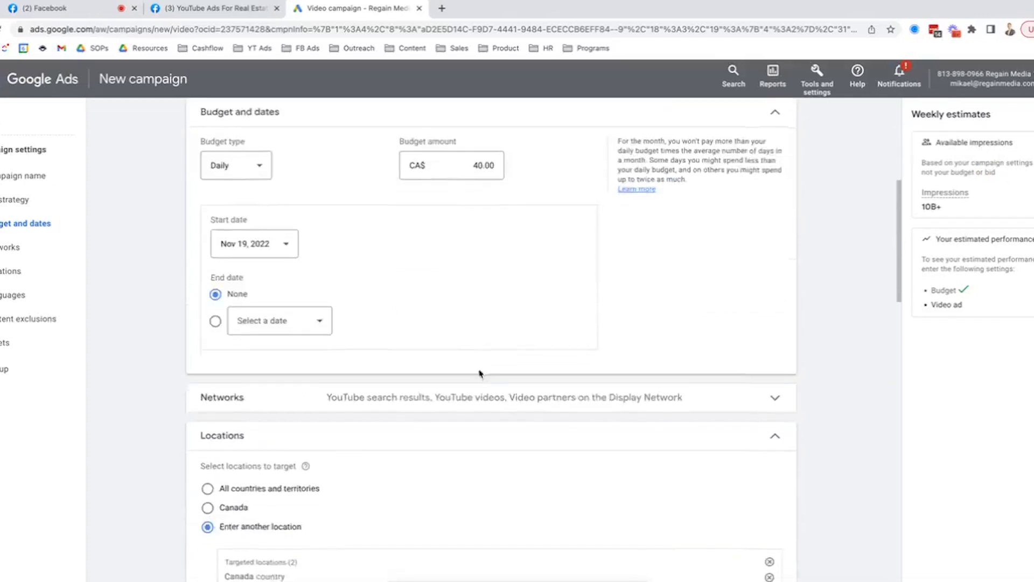
{"action": "scroll", "coordinate": [398, 350], "scroll_direction": "down", "scroll_amount": 4}
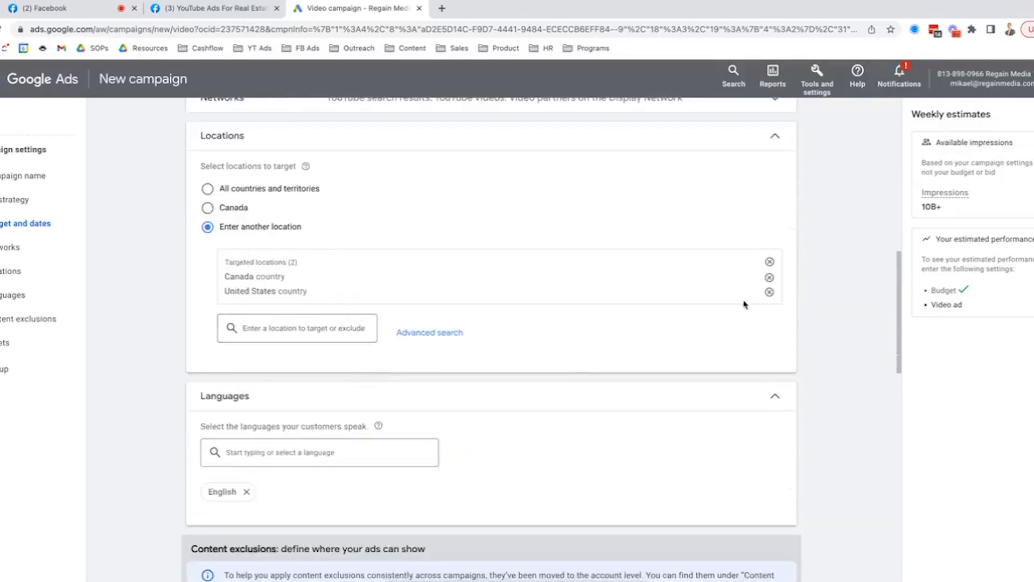
{"action": "left_click", "coordinate": [769, 291]}
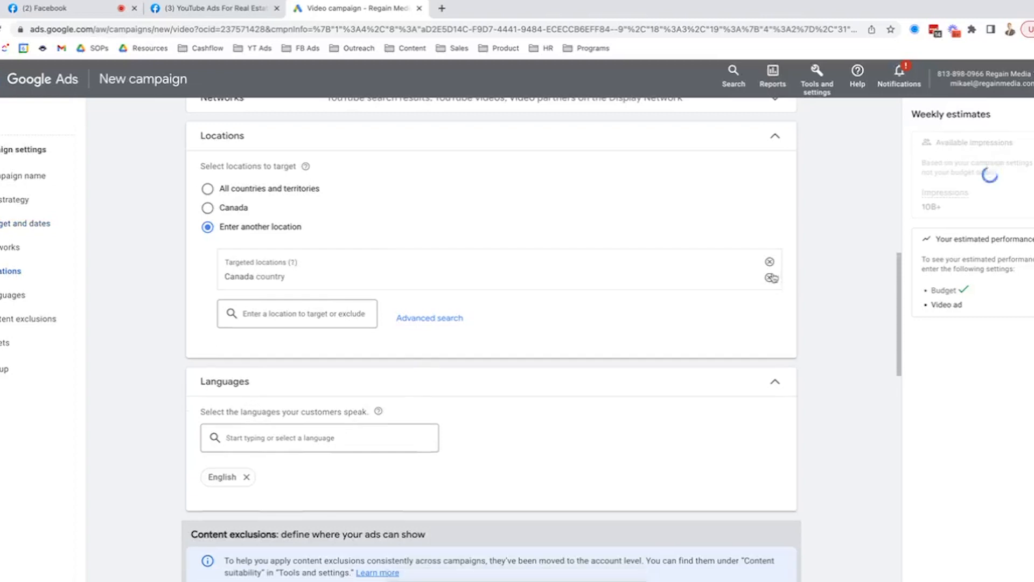
{"action": "left_click", "coordinate": [769, 277]}
{"action": "left_click", "coordinate": [428, 268]}
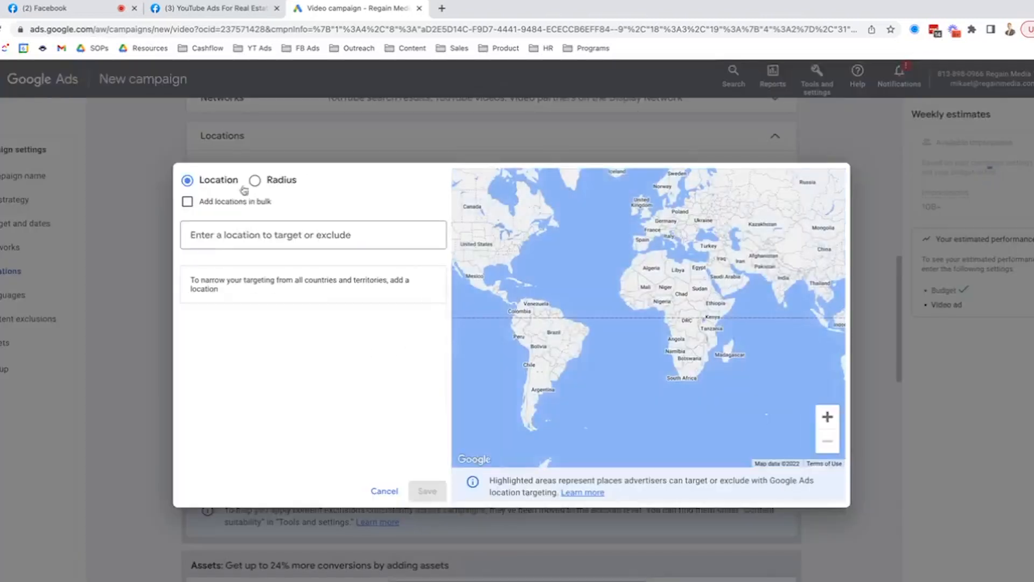
Target a 20 mi radius around Miami, FL, USA
{"action": "left_click", "coordinate": [257, 183]}
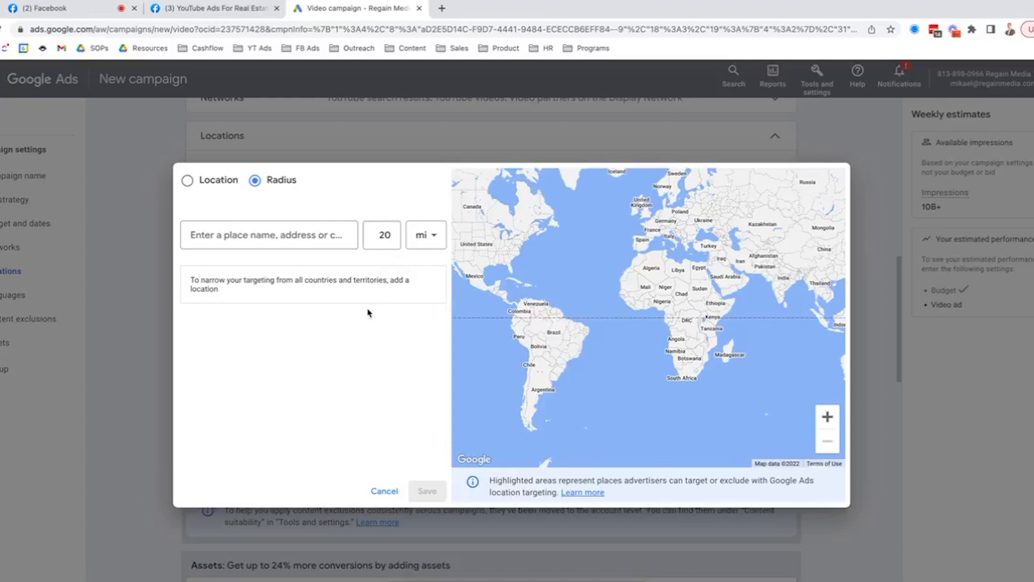
{"action": "left_click", "coordinate": [270, 235]}
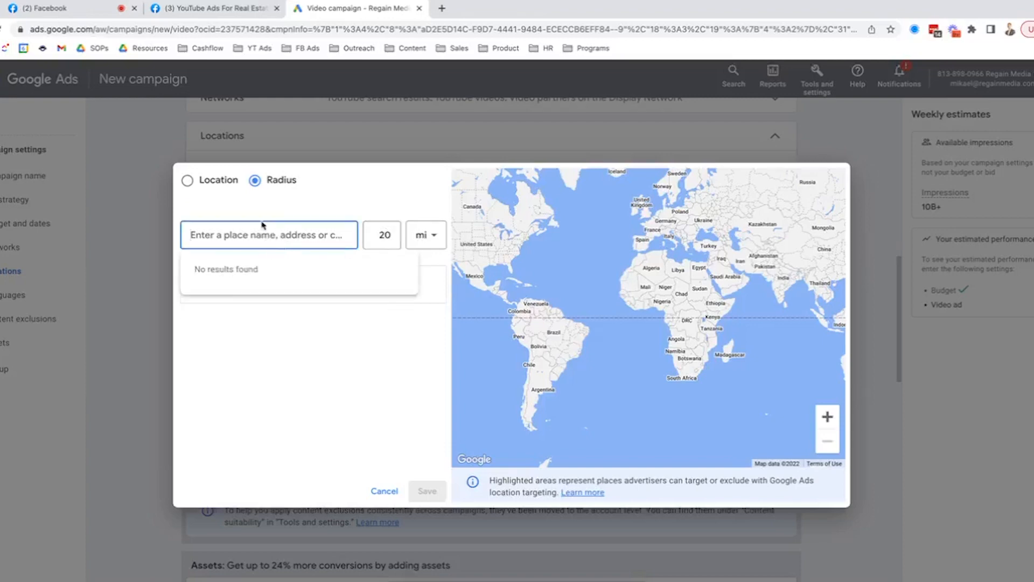
{"action": "type", "text": "miami"}
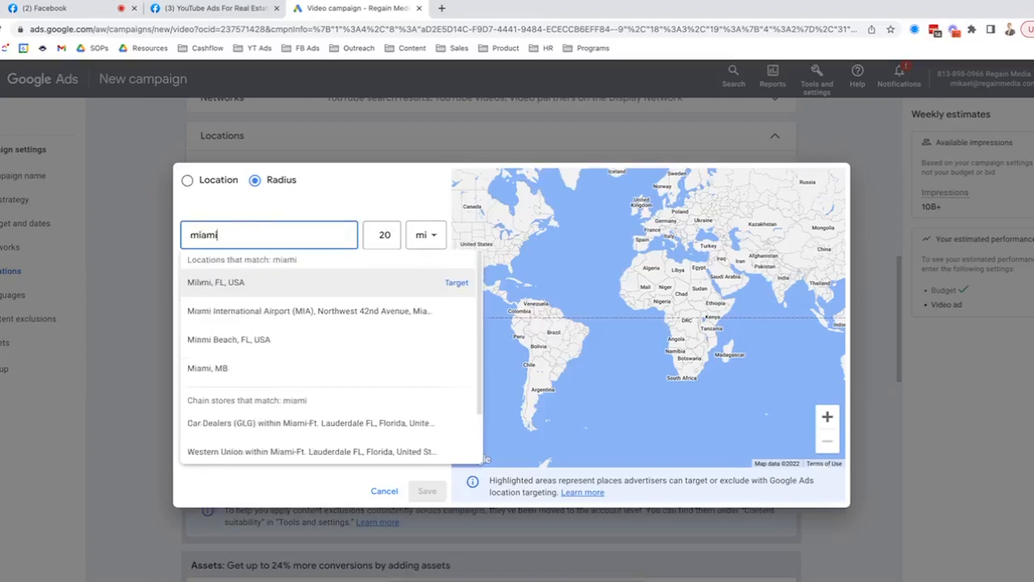
{"action": "left_click", "coordinate": [449, 283]}
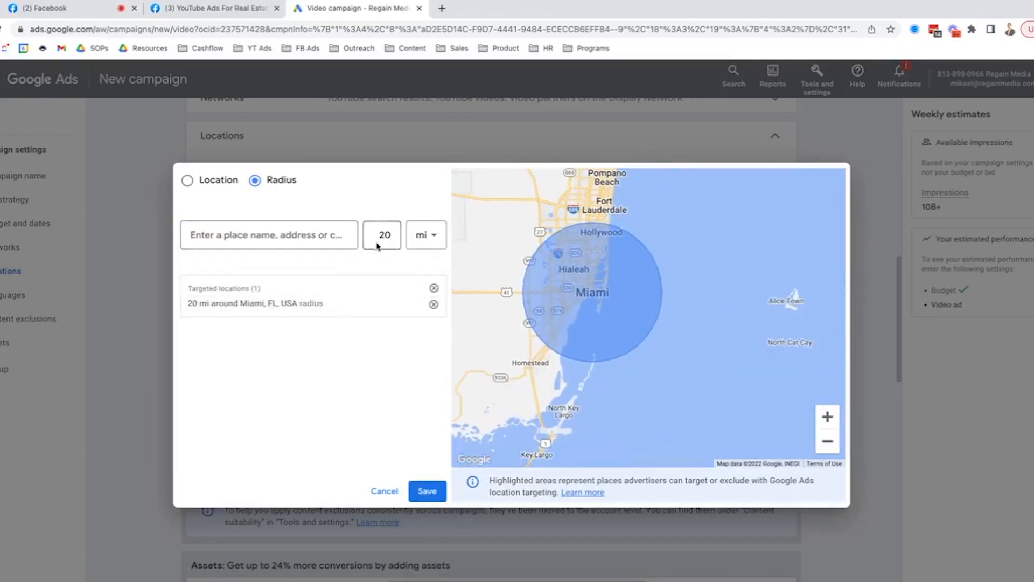
Set the targeting radius around Miami to 5 mi
{"action": "left_click", "coordinate": [416, 303]}
{"action": "double_click", "coordinate": [439, 336]}
{"action": "type", "text": "5"}
{"action": "left_click", "coordinate": [541, 379]}
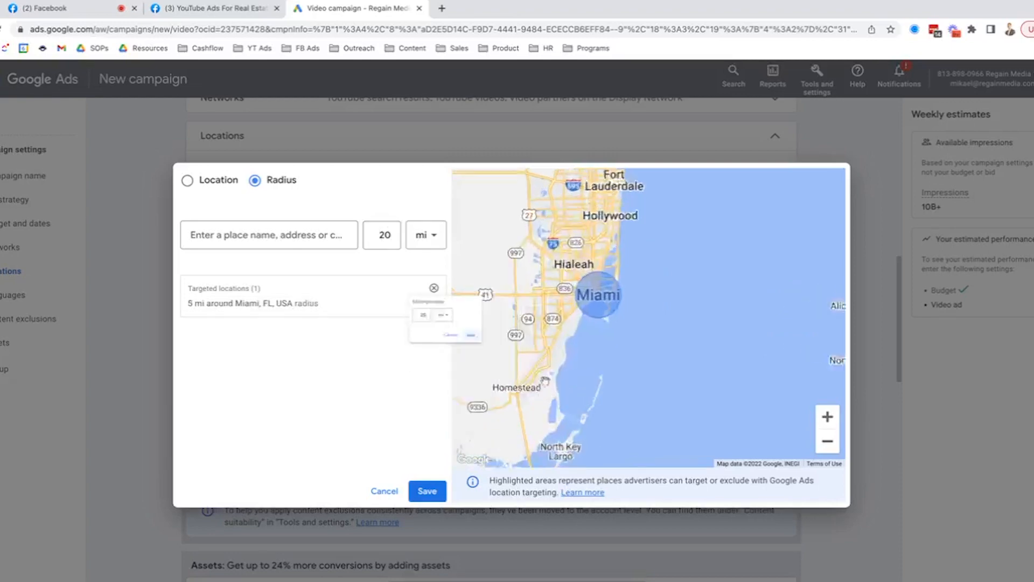
Target the city of Miami, Florida, United States by location and remove the Miami radius target
{"action": "left_click", "coordinate": [187, 180]}
{"action": "left_click", "coordinate": [274, 233]}
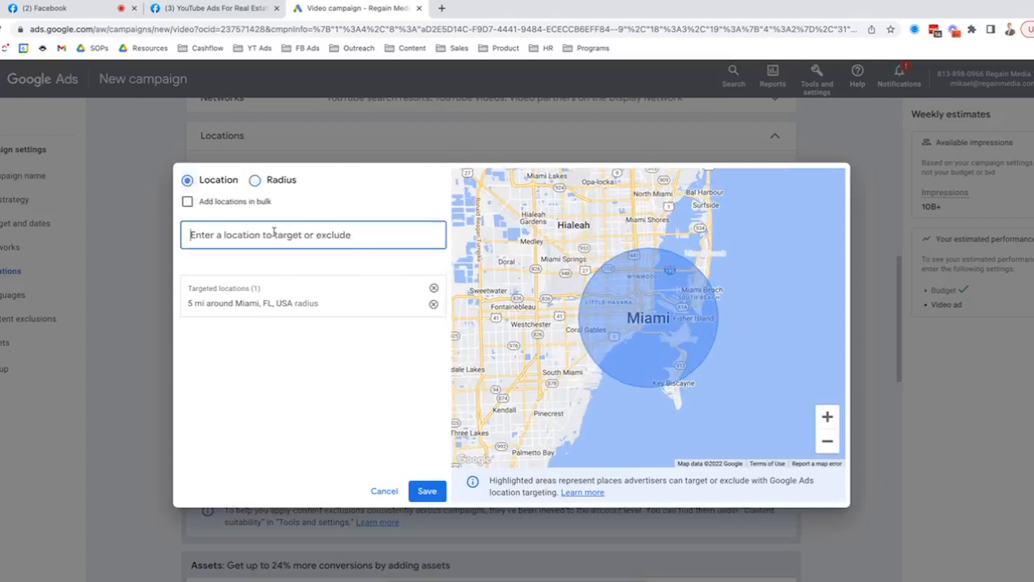
{"action": "type", "text": "miami"}
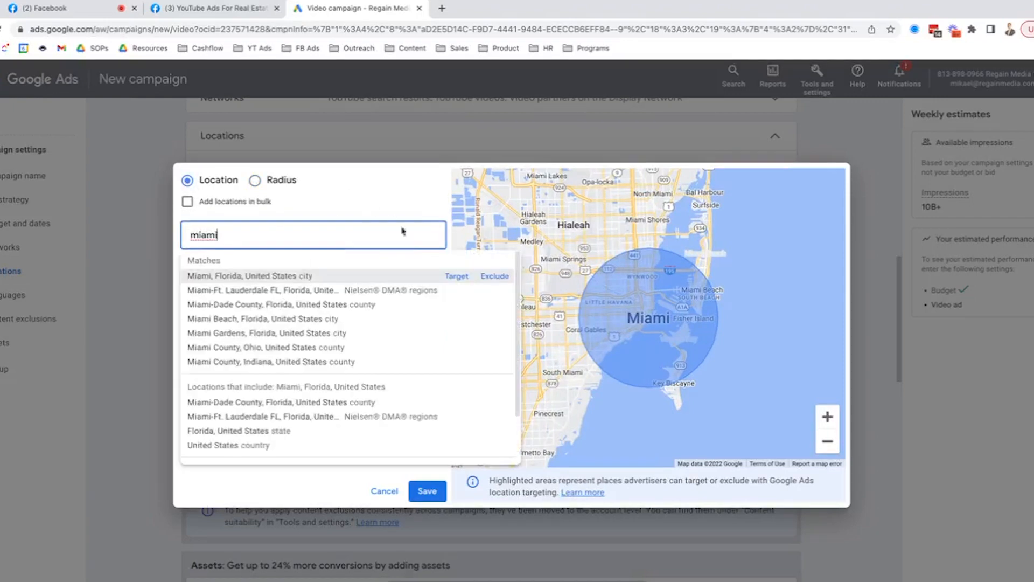
{"action": "left_click", "coordinate": [452, 277]}
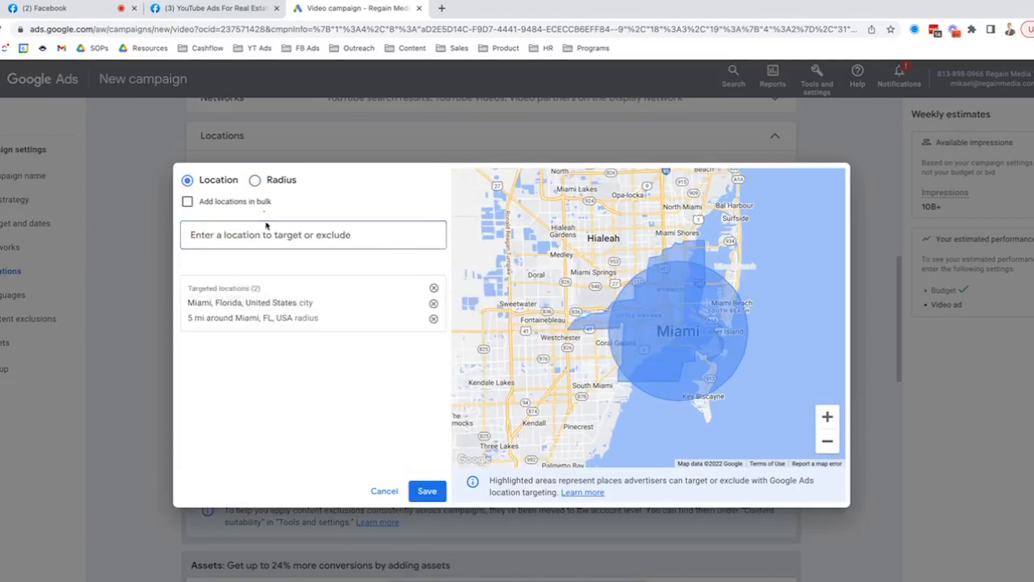
{"action": "left_click", "coordinate": [433, 319]}
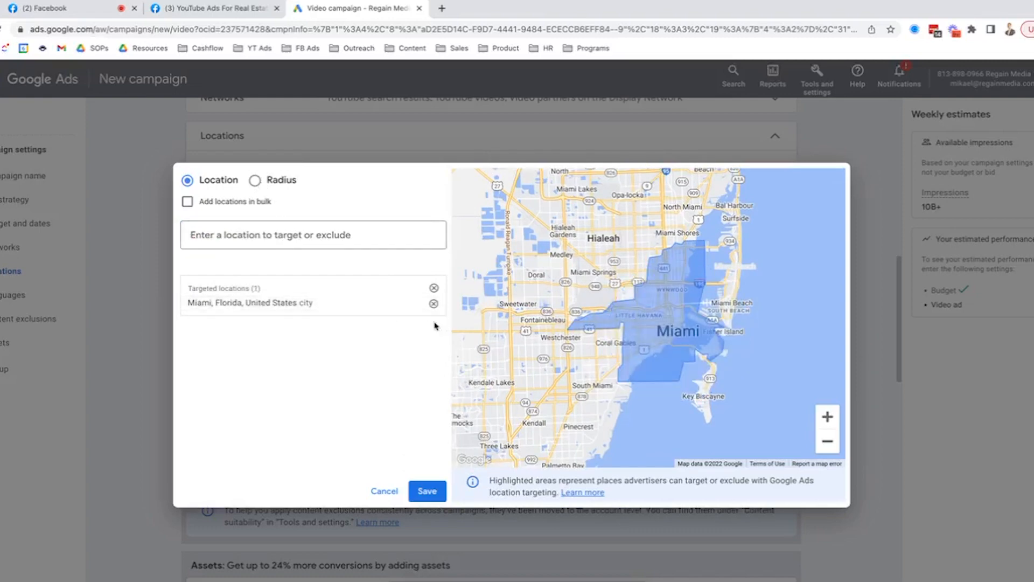
Add a 1 mi radius around Coral Gables, FL, USA to the targeted locations
{"action": "left_click_drag", "start_coordinate": [618, 329], "coordinate": [590, 334]}
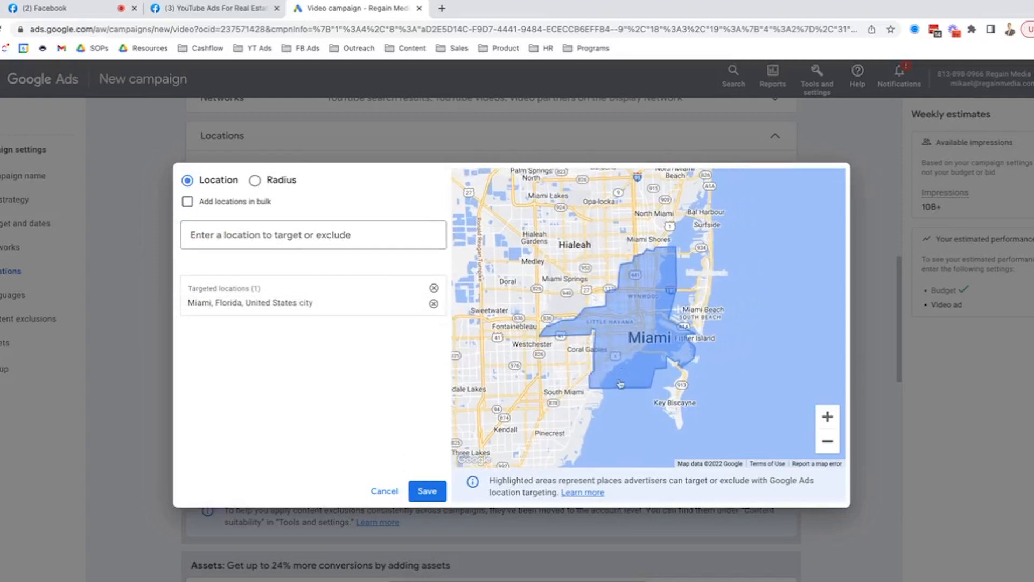
{"action": "left_click_drag", "start_coordinate": [620, 384], "coordinate": [607, 370]}
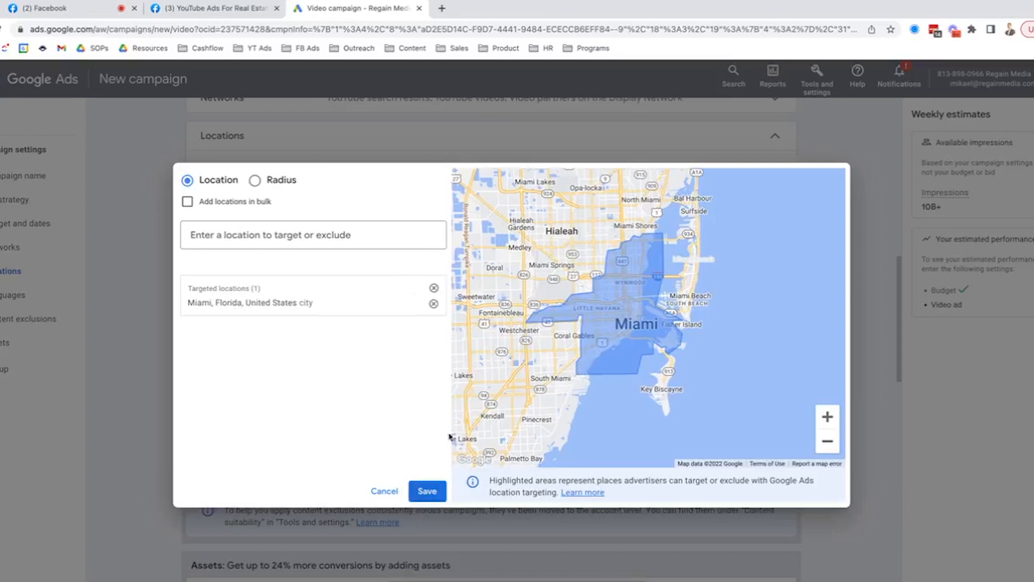
{"action": "scroll", "coordinate": [544, 360], "scroll_direction": "down", "scroll_amount": 2}
{"action": "left_click", "coordinate": [277, 231]}
{"action": "left_click", "coordinate": [255, 179]}
{"action": "left_click", "coordinate": [280, 231]}
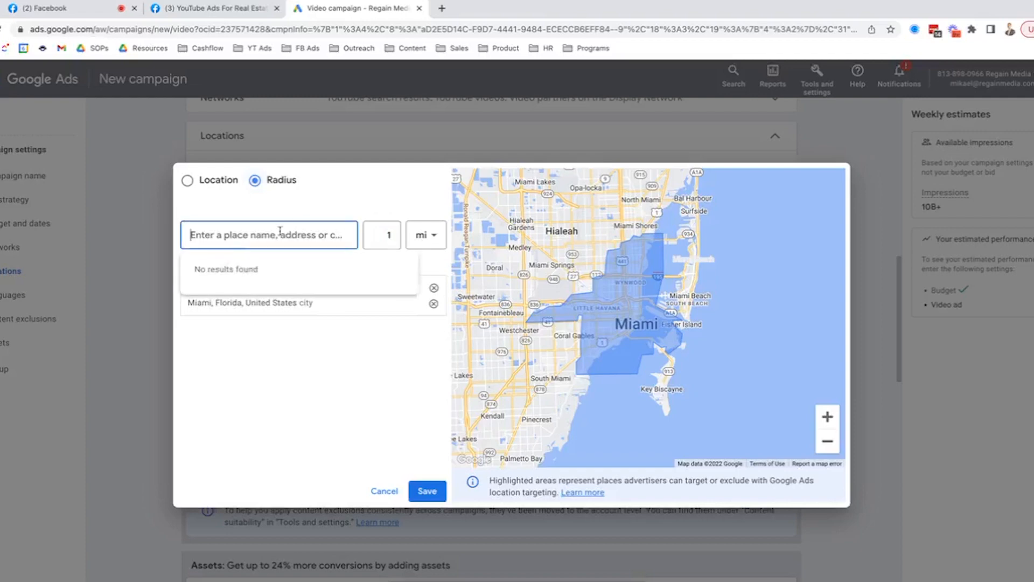
{"action": "type", "text": "coral"}
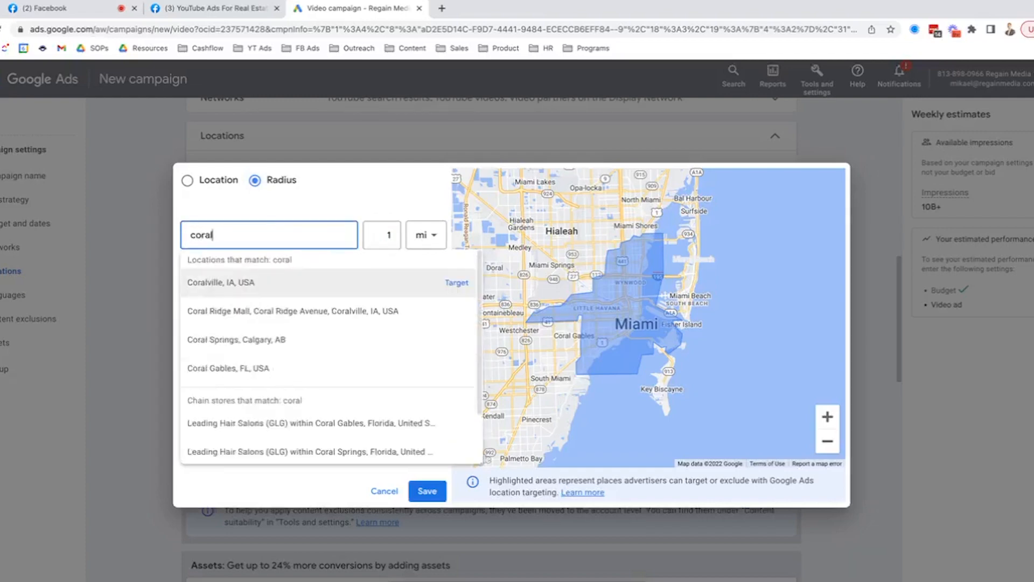
{"action": "type", "text": " gables"}
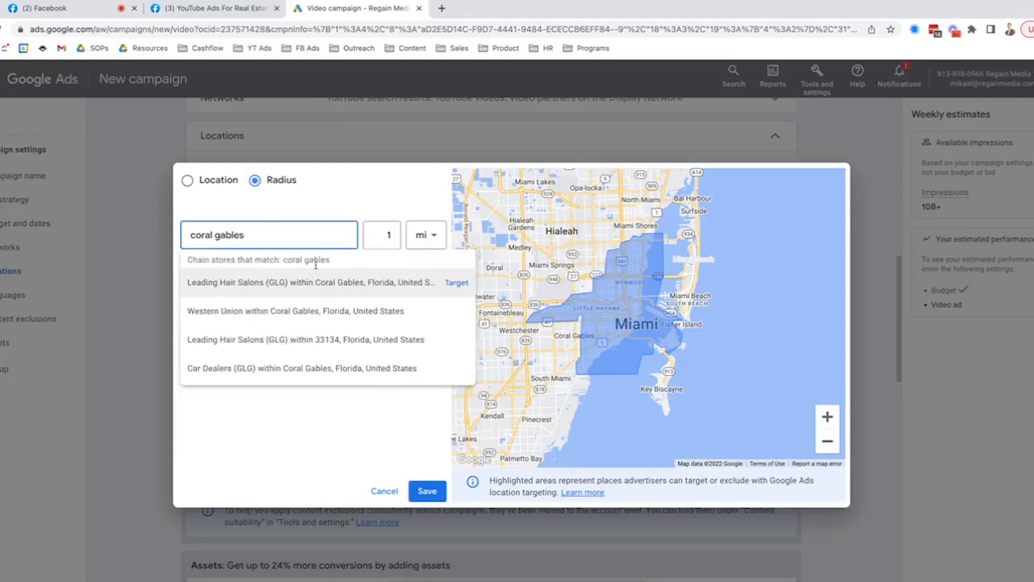
{"action": "key", "text": "BackSpace"}
{"action": "key", "text": "BackSpace"}
{"action": "key", "text": "BackSpace"}
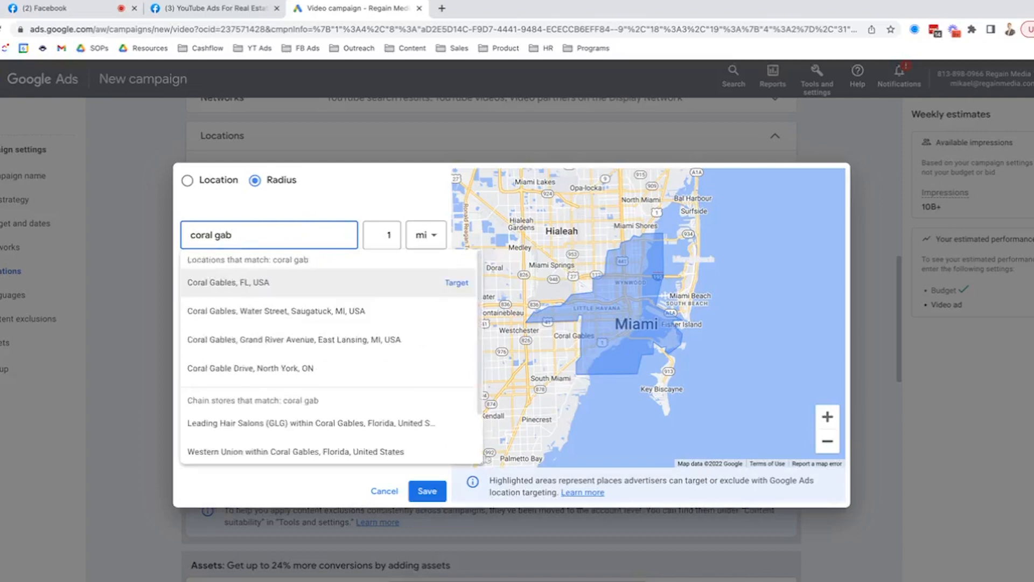
{"action": "left_click", "coordinate": [455, 283]}
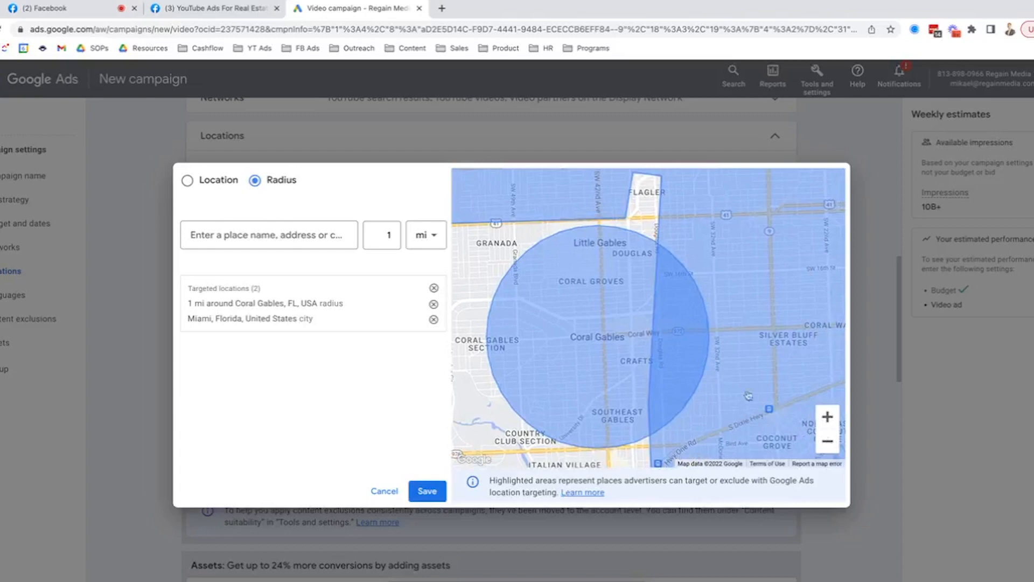
Check the coverage of the Miami and Coral Gables targets on the map and save the location targeting
{"action": "left_click", "coordinate": [822, 444]}
{"action": "left_click", "coordinate": [824, 443]}
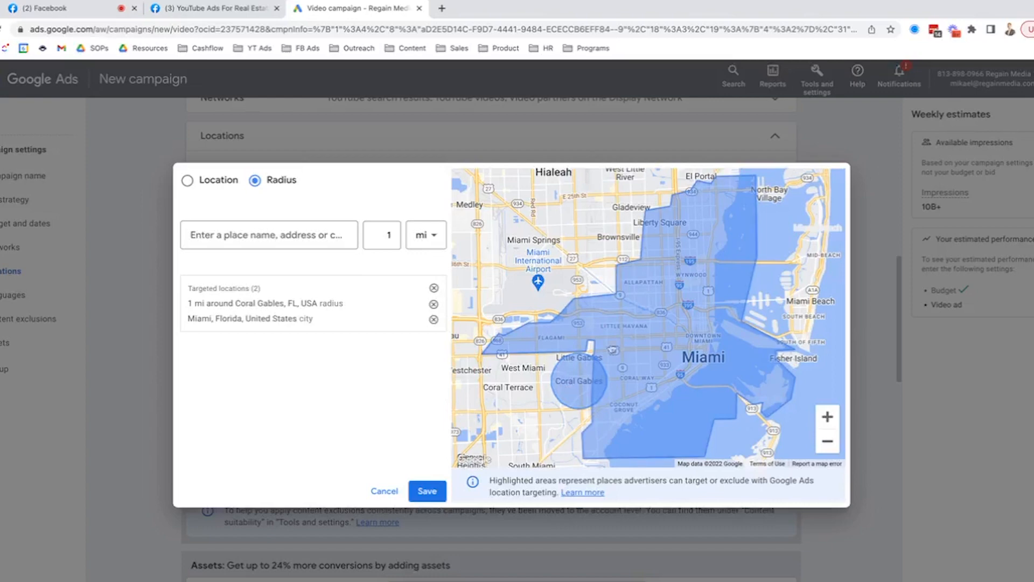
{"action": "scroll", "coordinate": [635, 318], "scroll_direction": "down", "scroll_amount": 3}
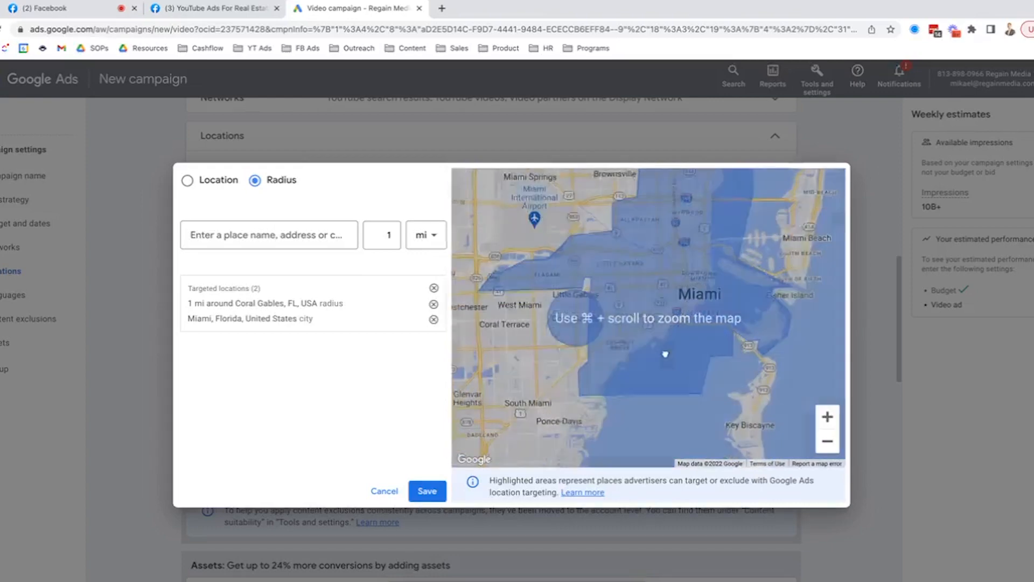
{"action": "left_click", "coordinate": [427, 490]}
Set specific device targeting in the additional settings and exclude TV screens
{"action": "scroll", "coordinate": [437, 391], "scroll_direction": "down", "scroll_amount": 6}
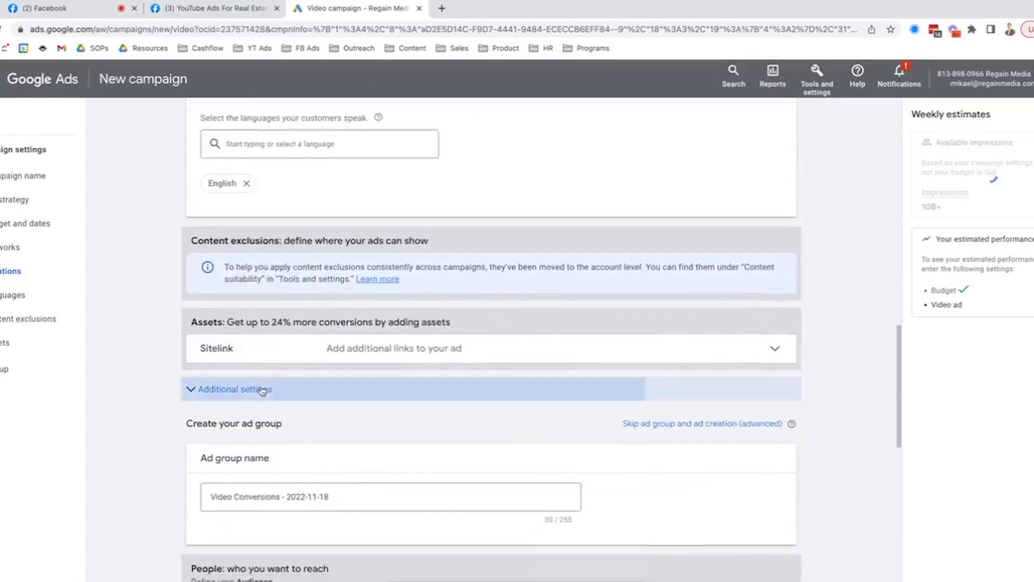
{"action": "left_click", "coordinate": [262, 389]}
{"action": "scroll", "coordinate": [269, 377], "scroll_direction": "down", "scroll_amount": 3}
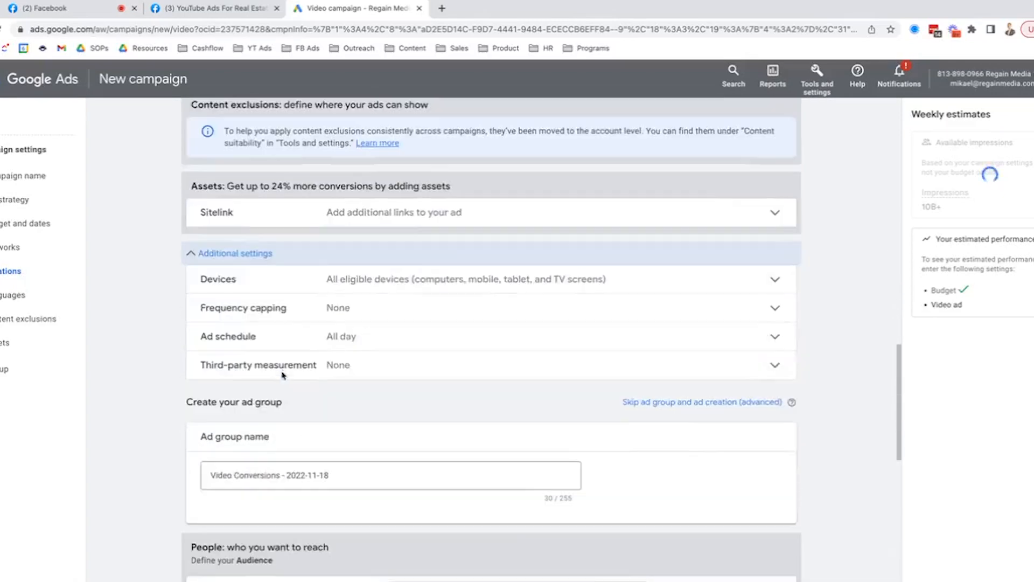
{"action": "left_click", "coordinate": [380, 285]}
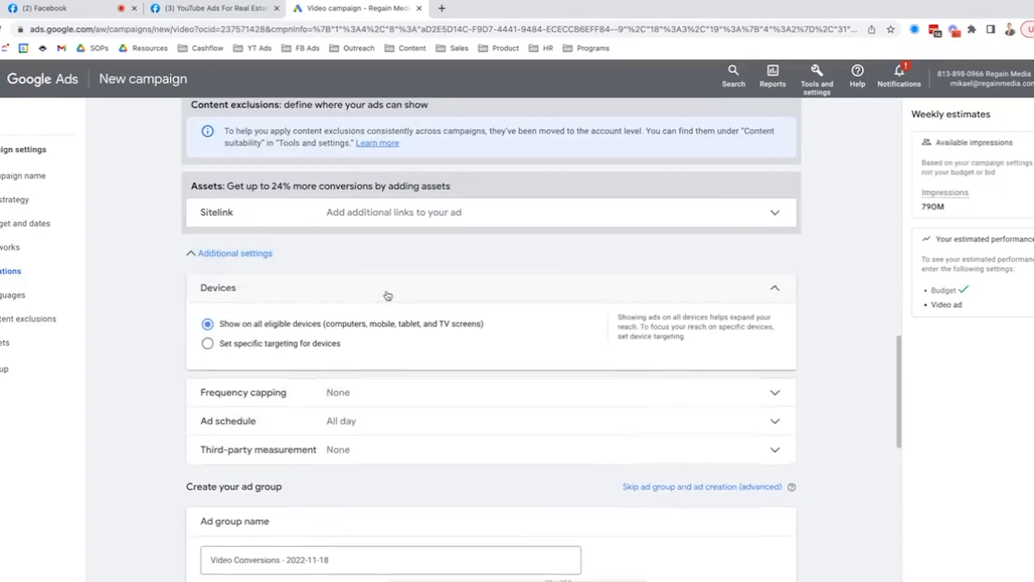
{"action": "left_click", "coordinate": [245, 345]}
{"action": "left_click", "coordinate": [235, 434]}
Start a new audience for the ad group and name it "Homeowners"
{"action": "scroll", "coordinate": [244, 413], "scroll_direction": "down", "scroll_amount": 10}
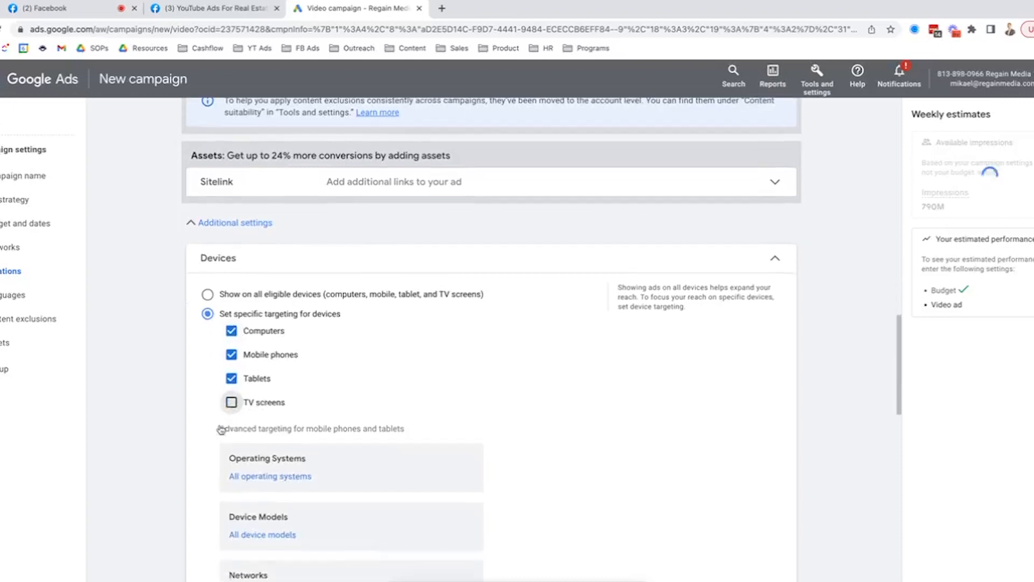
{"action": "scroll", "coordinate": [301, 422], "scroll_direction": "up", "scroll_amount": 2}
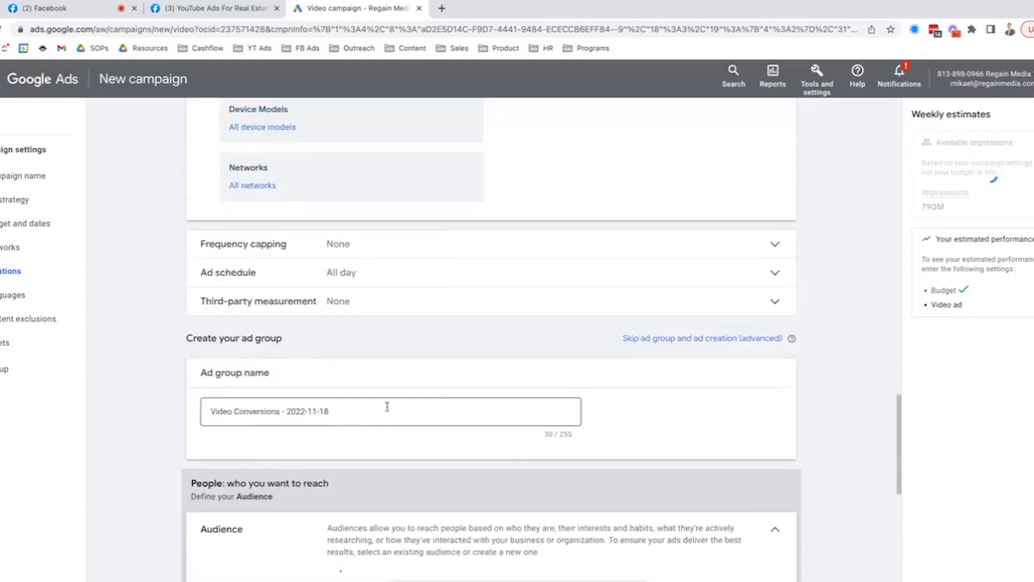
{"action": "scroll", "coordinate": [409, 318], "scroll_direction": "down", "scroll_amount": 3}
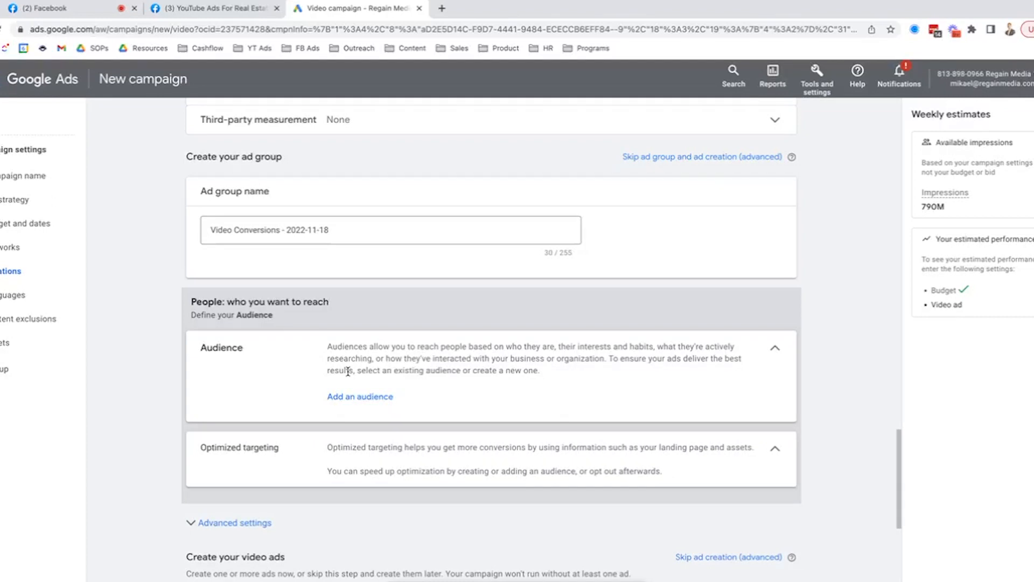
{"action": "left_click", "coordinate": [370, 398]}
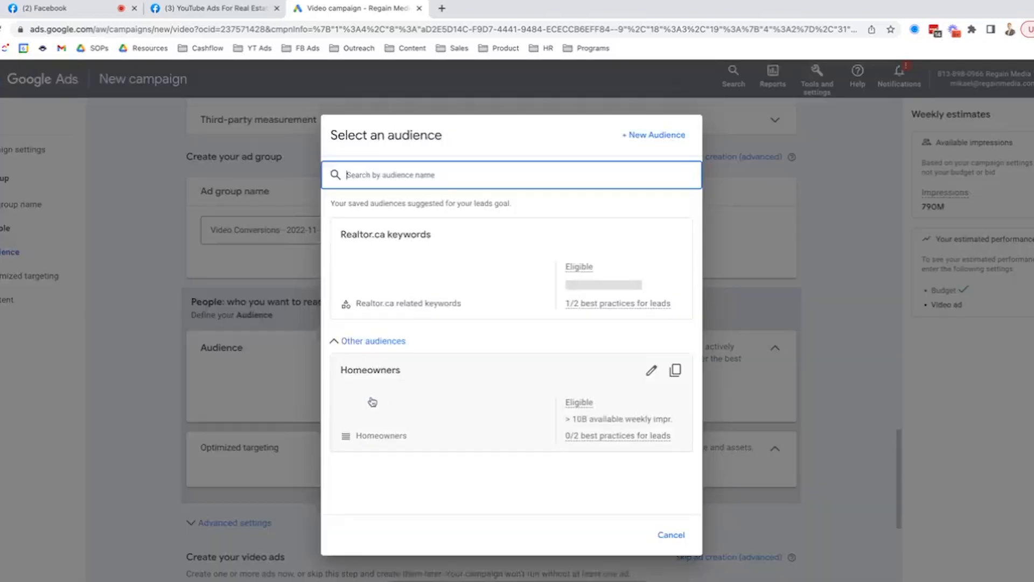
{"action": "left_click", "coordinate": [633, 135]}
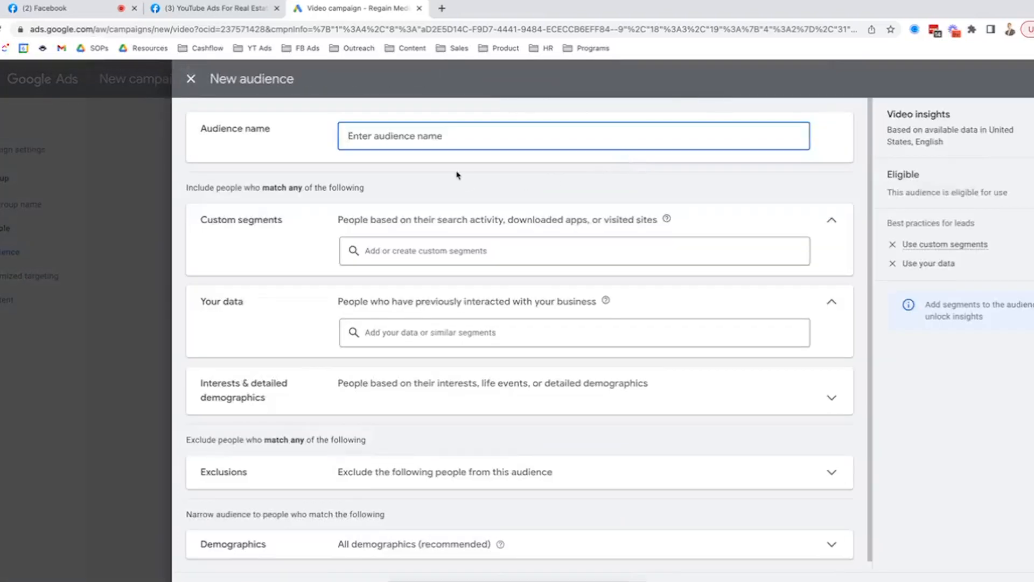
{"action": "type", "text": "Homeowners"}
{"action": "left_click", "coordinate": [482, 178]}
{"action": "scroll", "coordinate": [485, 194], "scroll_direction": "down", "scroll_amount": 1}
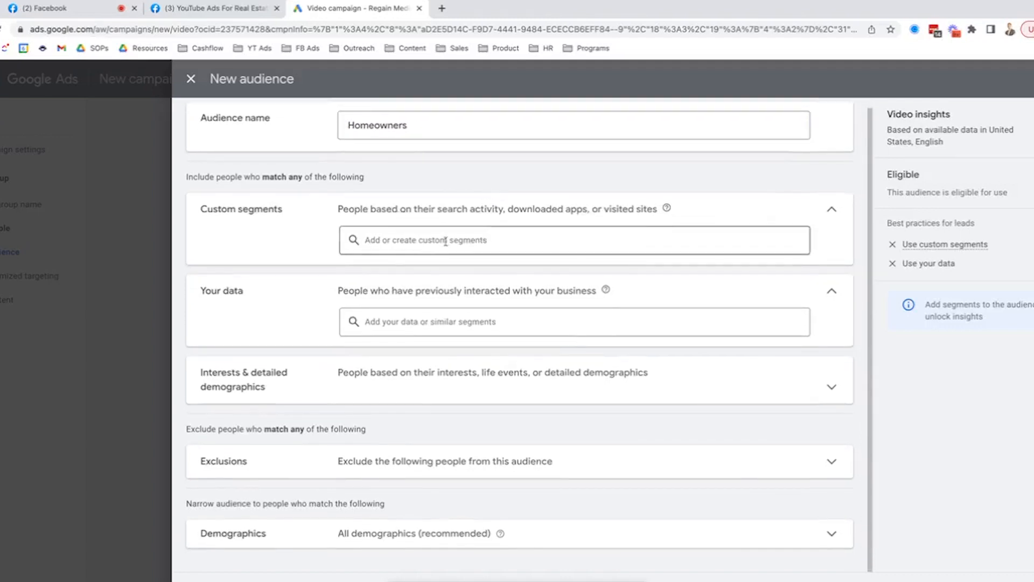
Search the interests and detailed demographics for "homeowner" and add the Homeowners detailed demographics segment to the audience
{"action": "left_click", "coordinate": [418, 246]}
{"action": "left_click", "coordinate": [327, 198]}
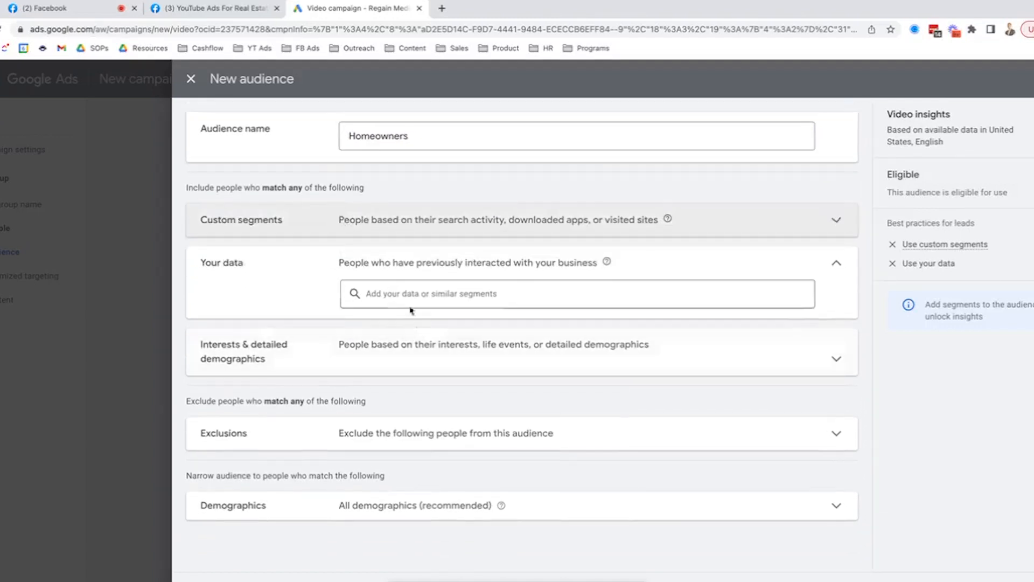
{"action": "left_click", "coordinate": [372, 362]}
{"action": "left_click", "coordinate": [466, 390]}
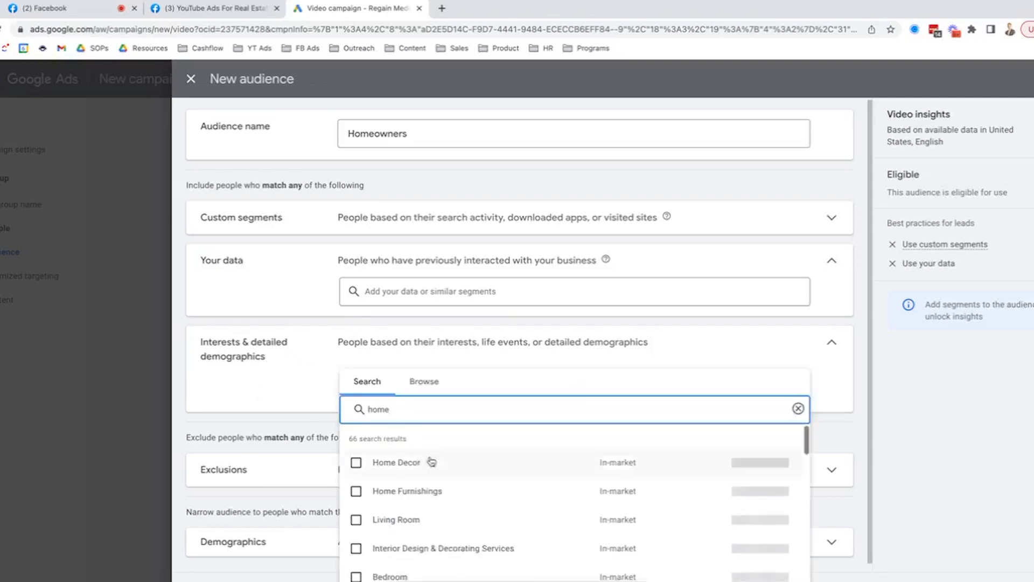
{"action": "type", "text": "own"}
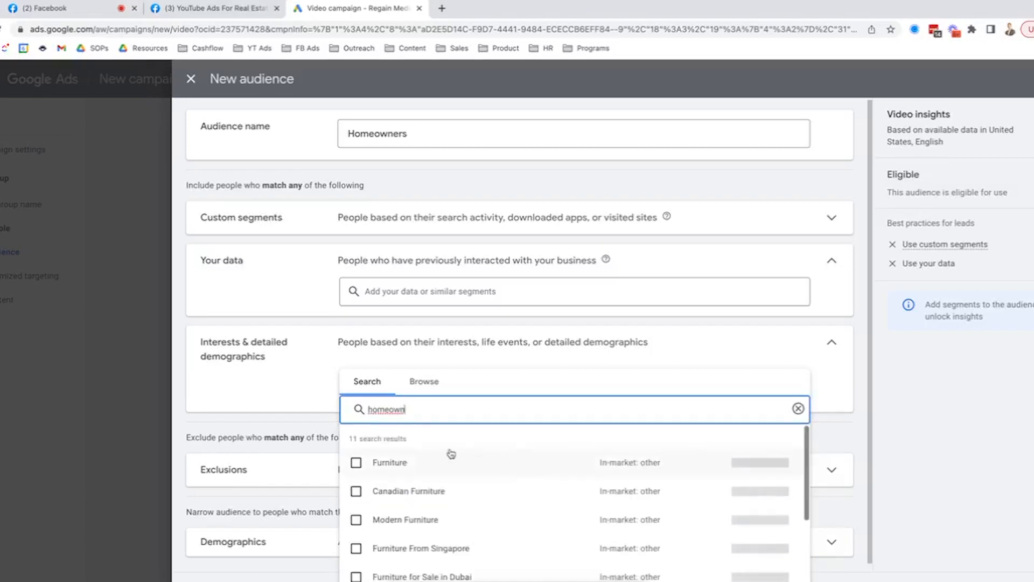
{"action": "type", "text": "er"}
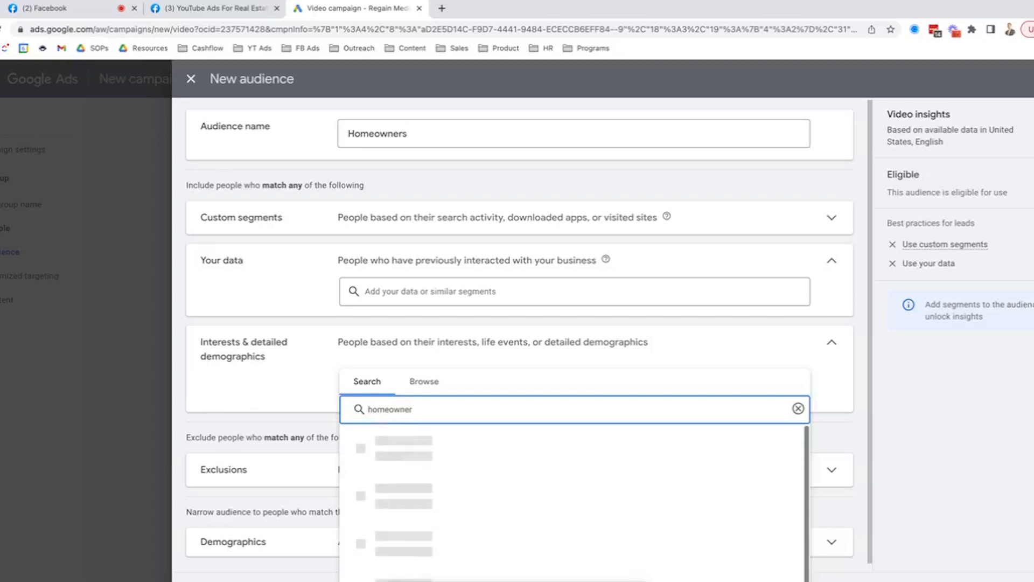
{"action": "left_click", "coordinate": [436, 461]}
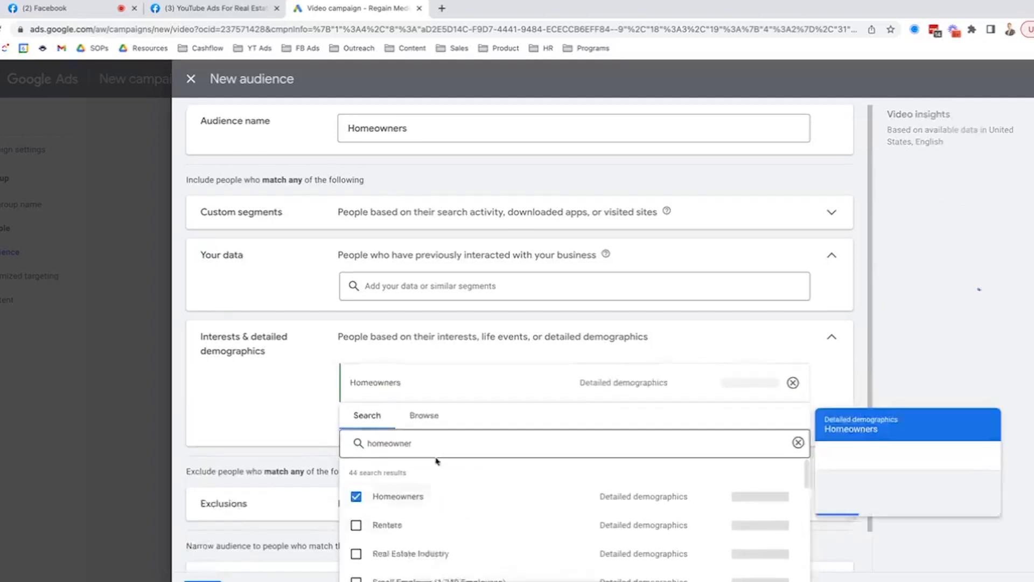
{"action": "mouse_move", "coordinate": [736, 455]}
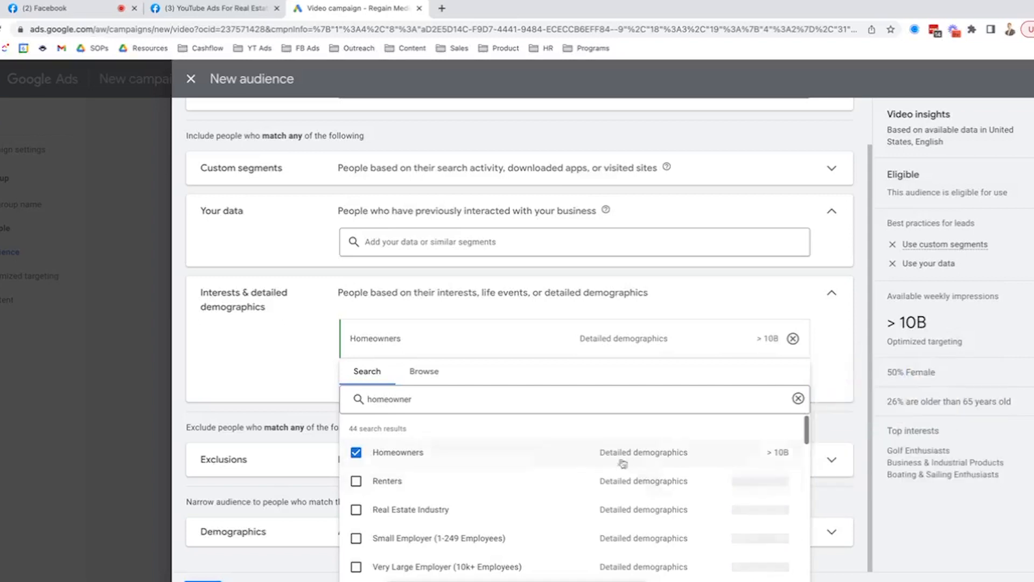
Search the interests for "purchasing home soo" and add the Purchasing a Home Soon life event to the audience
{"action": "double_click", "coordinate": [387, 399]}
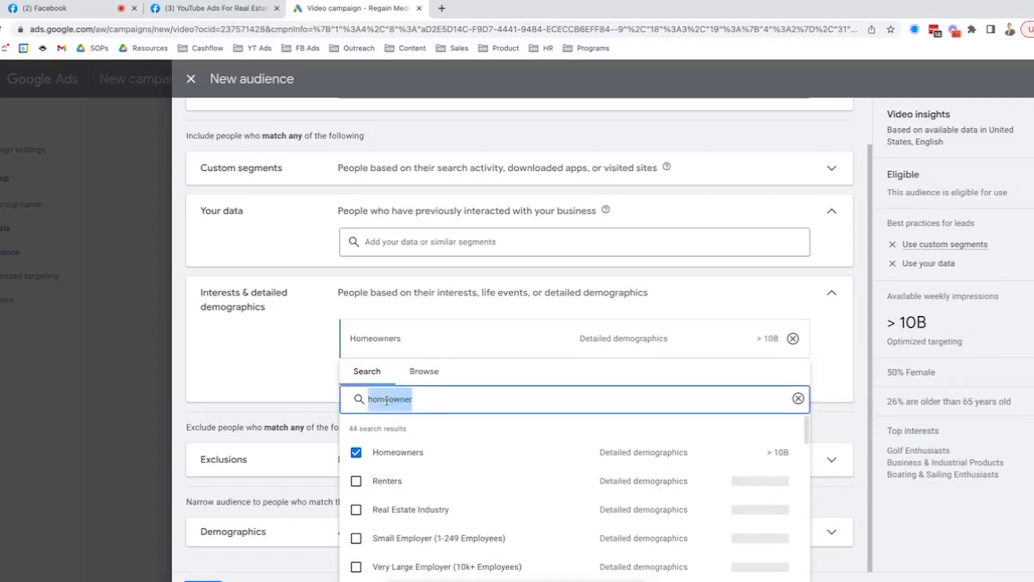
{"action": "type", "text": "purcha"}
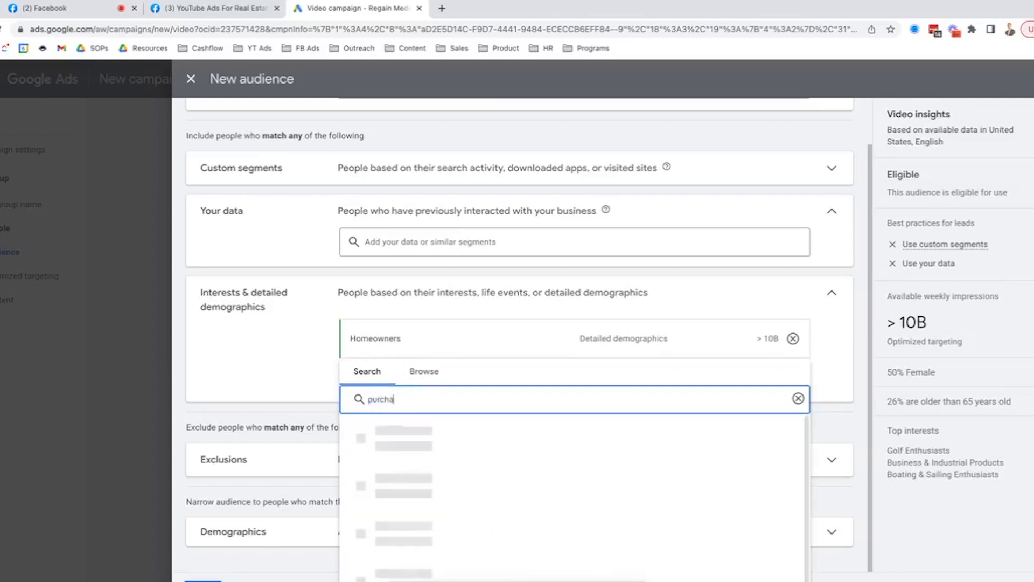
{"action": "type", "text": "sing home soo"}
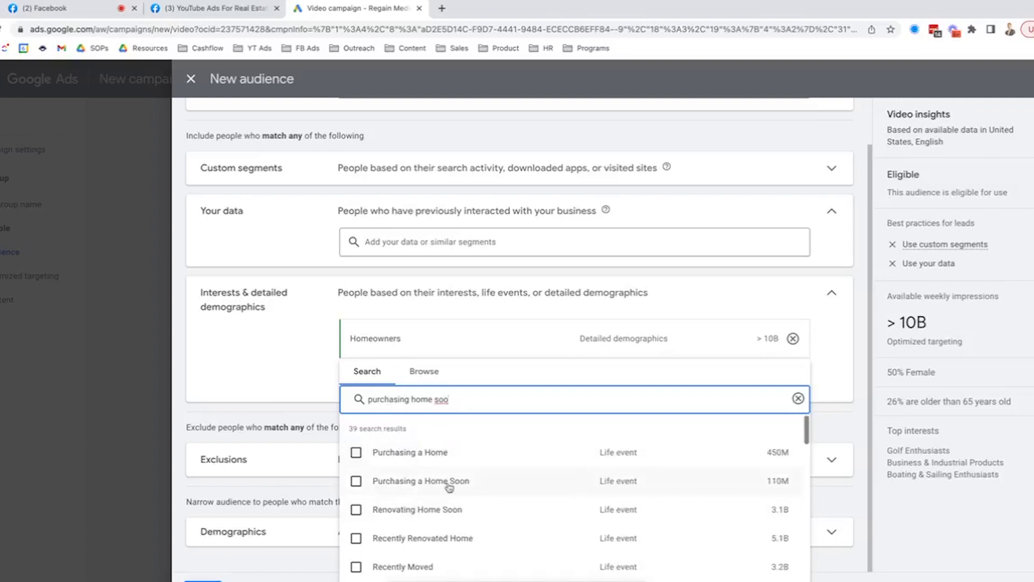
{"action": "mouse_move", "coordinate": [448, 487]}
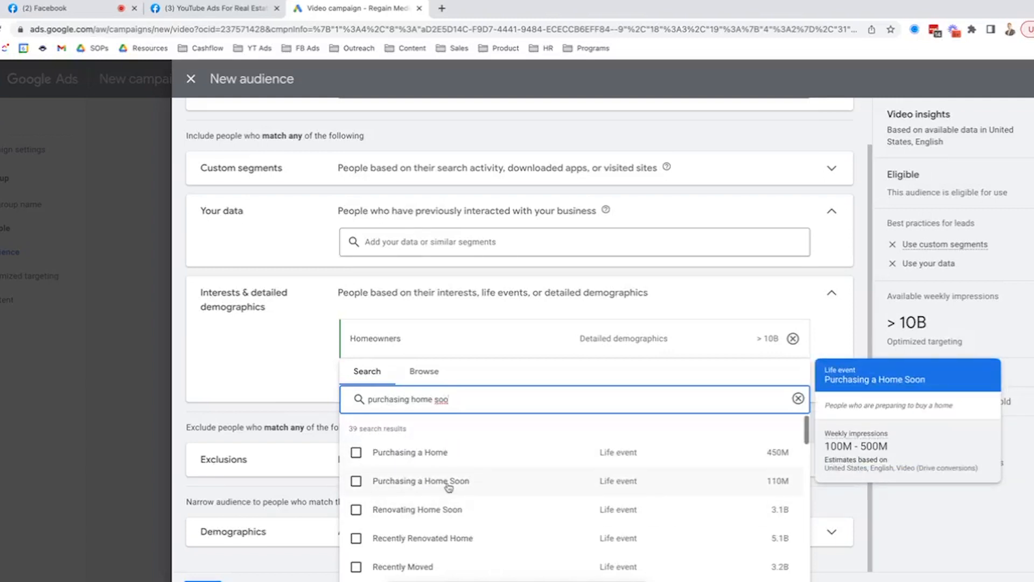
{"action": "left_click", "coordinate": [448, 485]}
{"action": "left_click", "coordinate": [259, 368]}
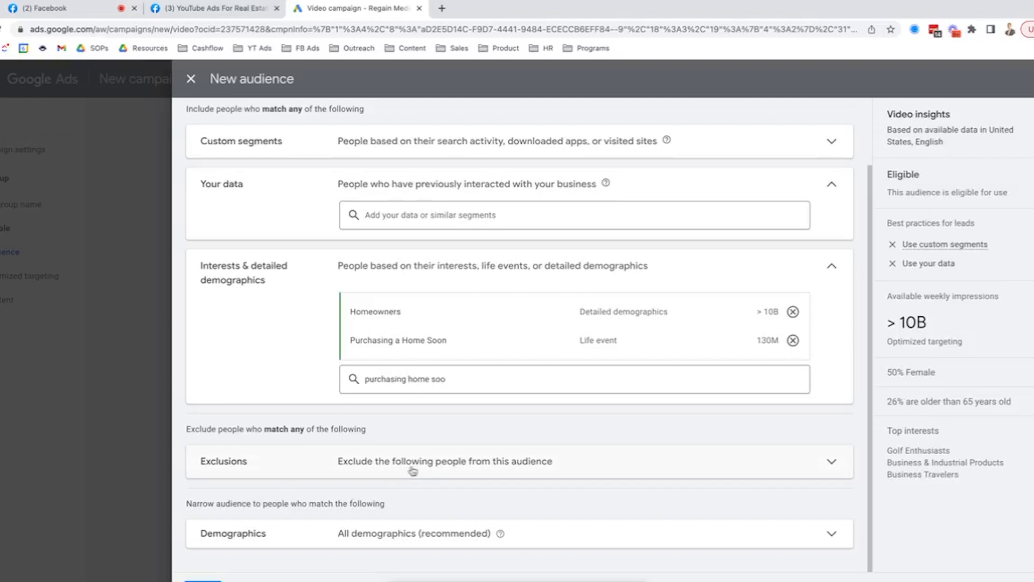
Rename the audience "Homeowners 2" and save it to the ad group
{"action": "left_click", "coordinate": [204, 580]}
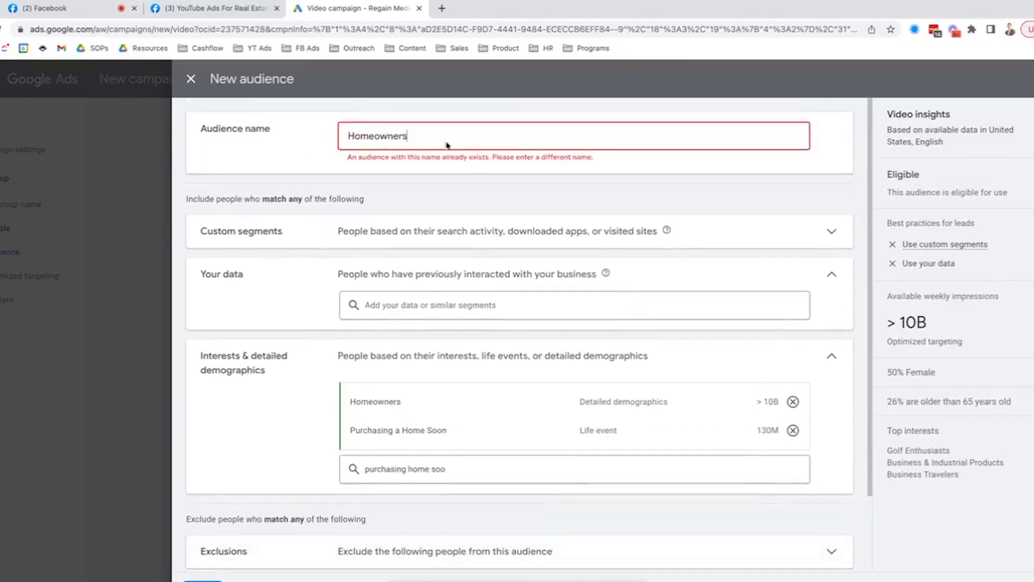
{"action": "type", "text": "2"}
{"action": "left_click", "coordinate": [194, 580]}
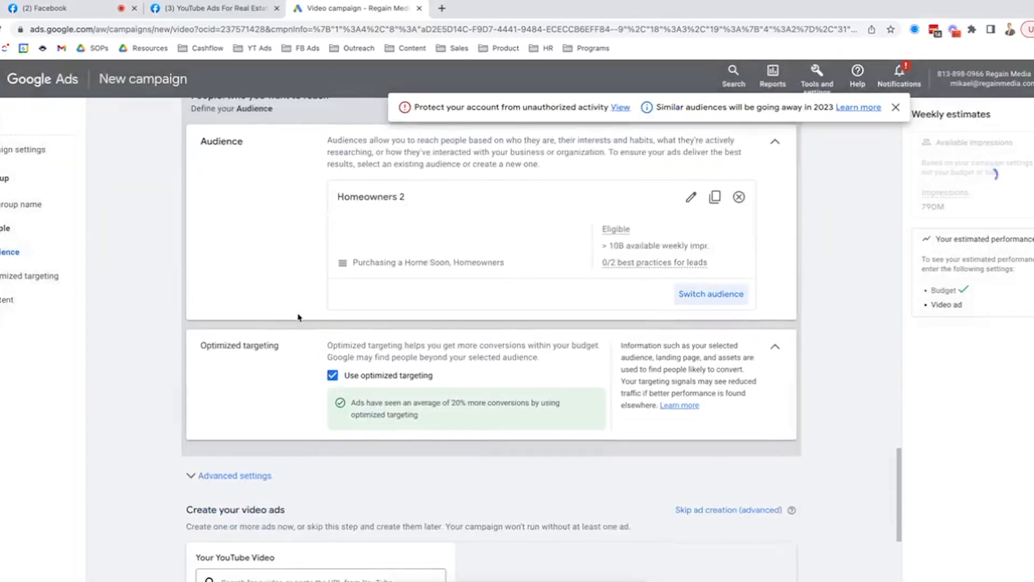
Turn off optimized targeting for the ad group and check the segments of the Homeowners 2 audience
{"action": "left_click", "coordinate": [332, 373]}
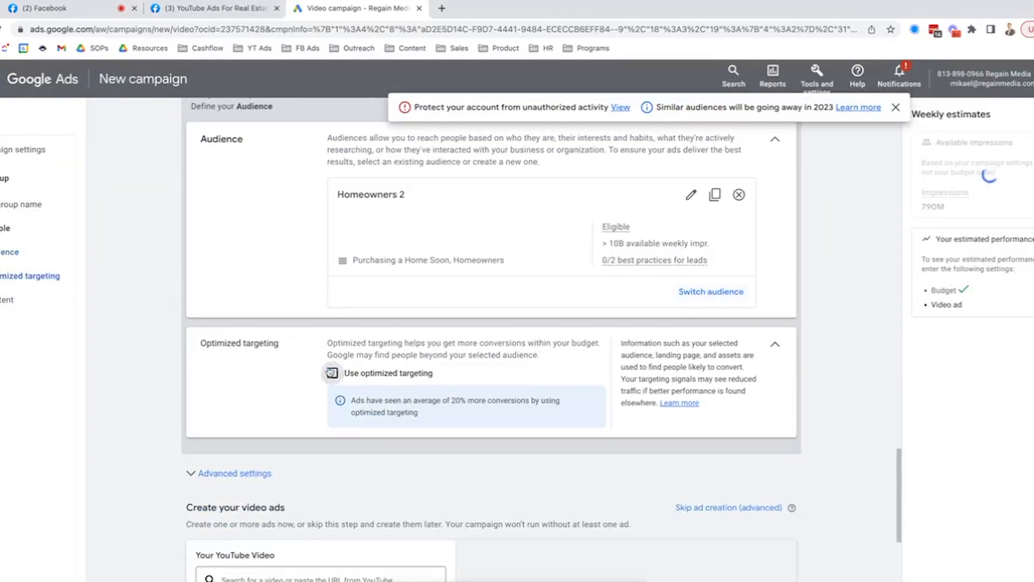
{"action": "scroll", "coordinate": [323, 371], "scroll_direction": "down", "scroll_amount": 1}
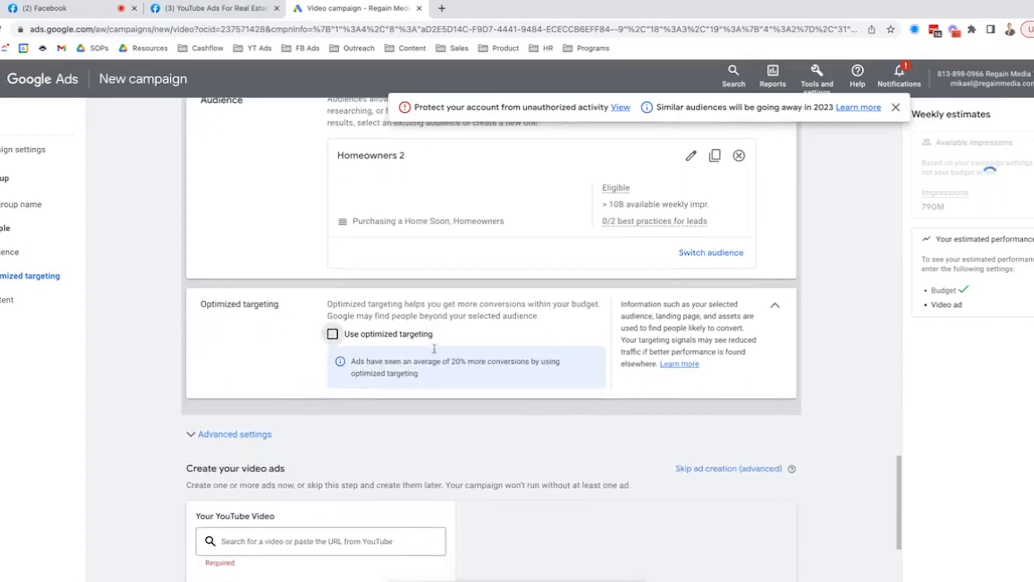
{"action": "left_click_drag", "start_coordinate": [349, 223], "coordinate": [500, 219]}
{"action": "scroll", "coordinate": [467, 233], "scroll_direction": "down", "scroll_amount": 2}
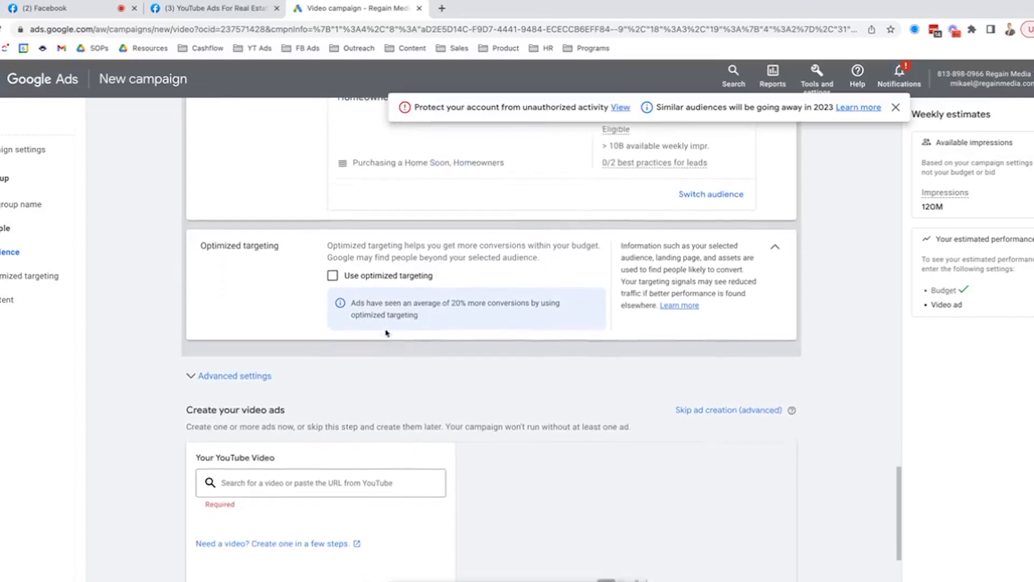
{"action": "scroll", "coordinate": [287, 446], "scroll_direction": "down", "scroll_amount": 1}
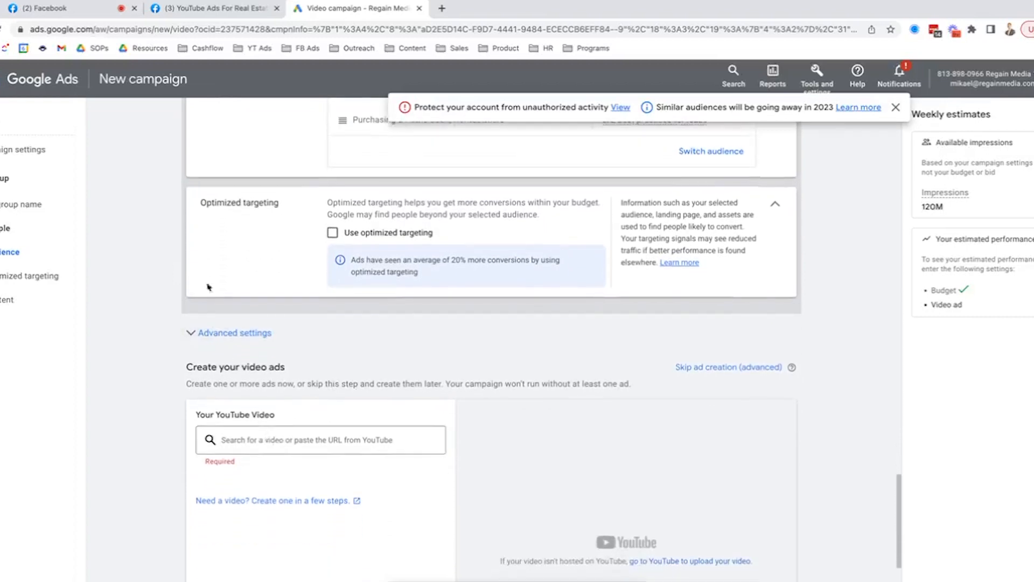
Switch to the YouTube Ads For Real Estate Agents Facebook group and copy the commented YouTube link of the 10 best ways guide video
{"action": "left_click", "coordinate": [286, 449]}
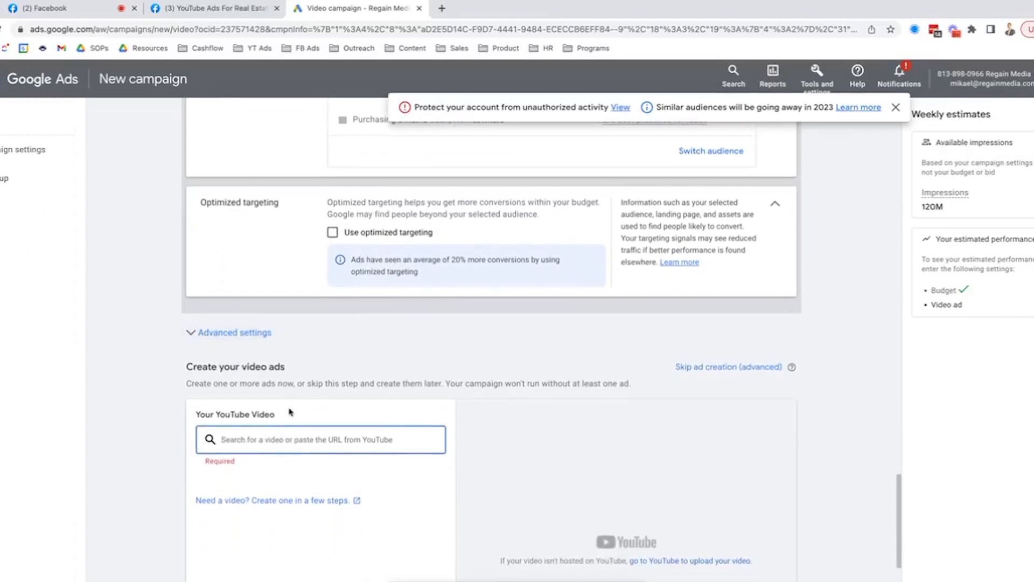
{"action": "scroll", "coordinate": [293, 412], "scroll_direction": "down", "scroll_amount": 3}
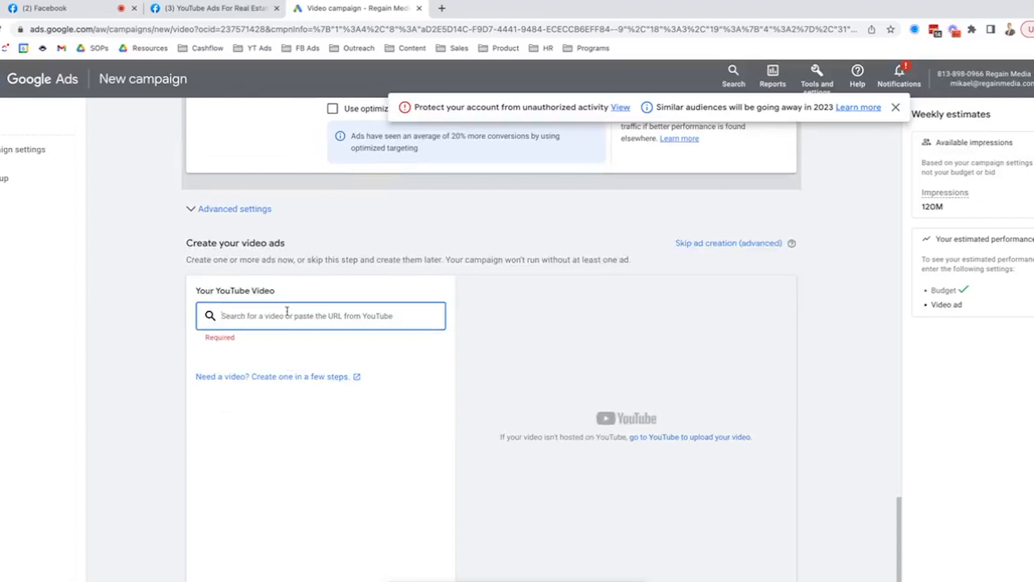
{"action": "left_click", "coordinate": [237, 9]}
{"action": "scroll", "coordinate": [330, 256], "scroll_direction": "down", "scroll_amount": 12}
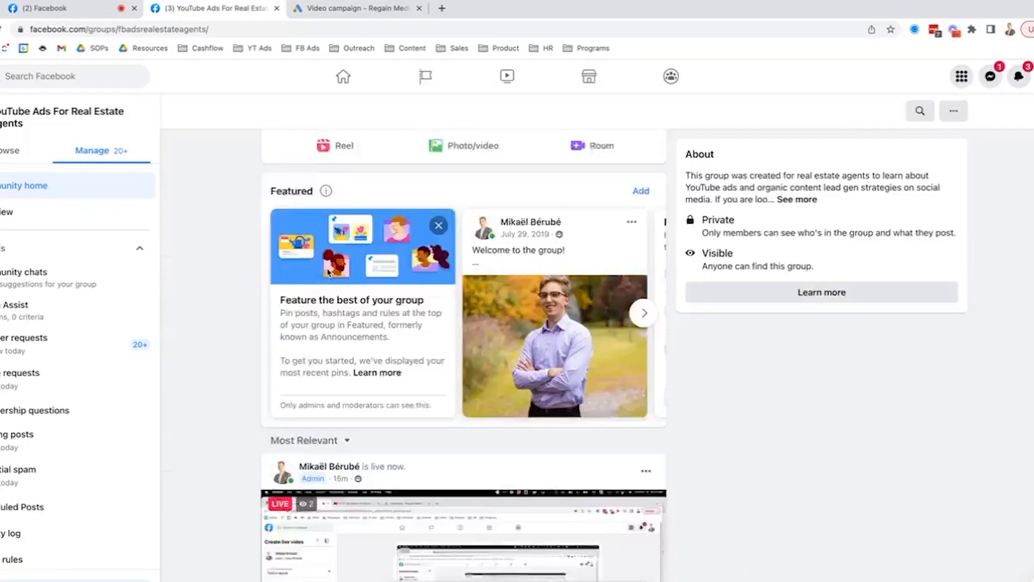
{"action": "scroll", "coordinate": [249, 337], "scroll_direction": "down", "scroll_amount": 3}
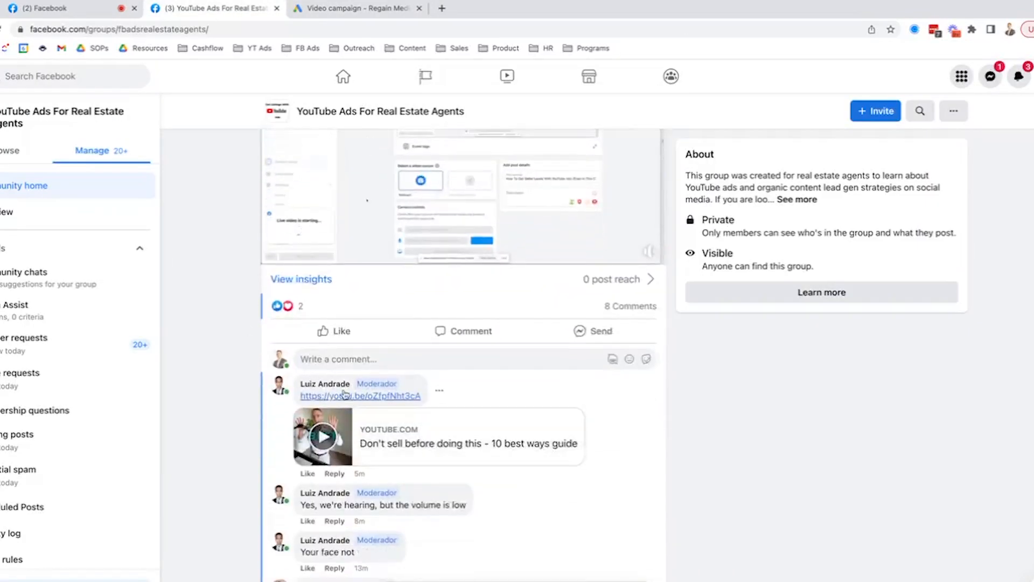
{"action": "right_click", "coordinate": [355, 398]}
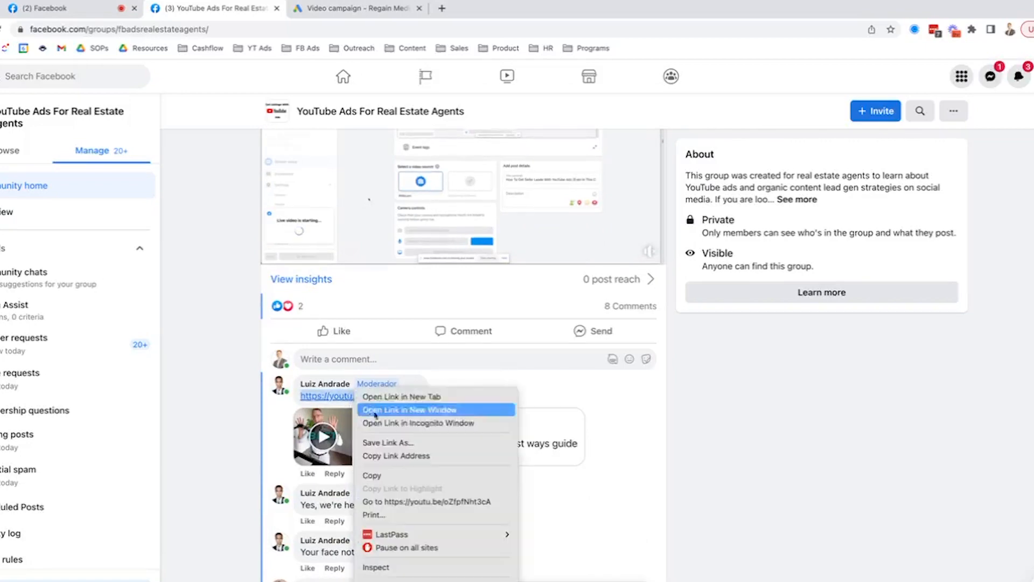
{"action": "left_click", "coordinate": [403, 474]}
{"action": "scroll", "coordinate": [227, 420], "scroll_direction": "up", "scroll_amount": 5}
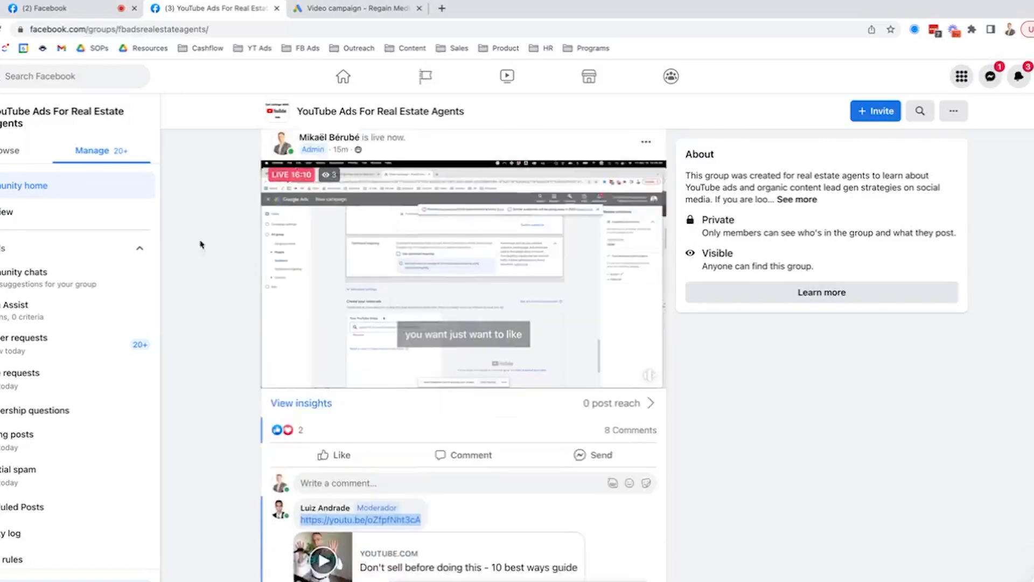
Return to the Google Ads campaign and paste the copied link as the ad's YouTube video
{"action": "left_click", "coordinate": [350, 8]}
{"action": "right_click", "coordinate": [286, 310]}
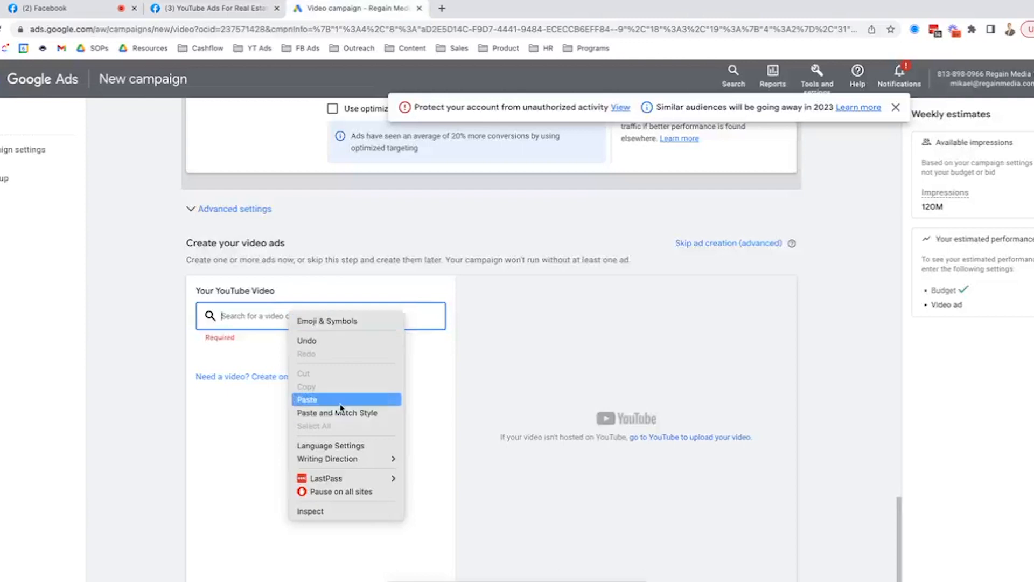
{"action": "left_click", "coordinate": [311, 398]}
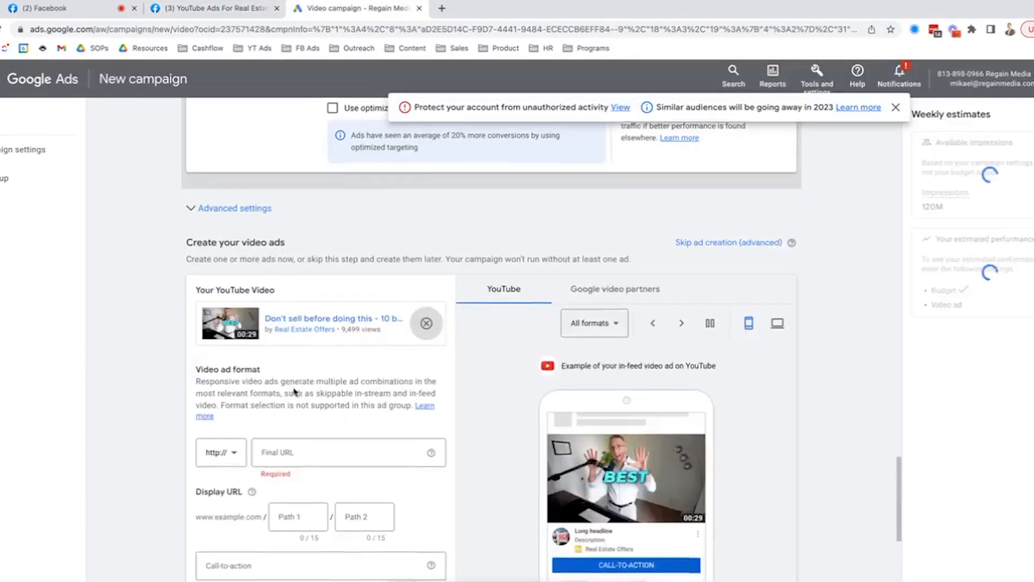
Set the video ad's call-to-action to "Learn more"
{"action": "scroll", "coordinate": [284, 393], "scroll_direction": "down", "scroll_amount": 2}
{"action": "scroll", "coordinate": [278, 398], "scroll_direction": "down", "scroll_amount": 1}
{"action": "left_click", "coordinate": [285, 333]}
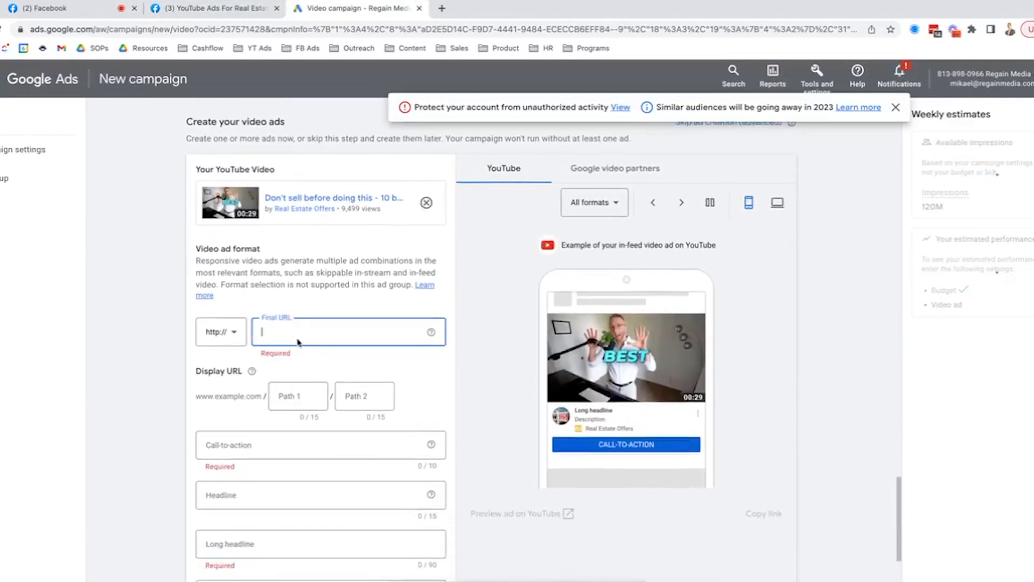
{"action": "left_click", "coordinate": [291, 443]}
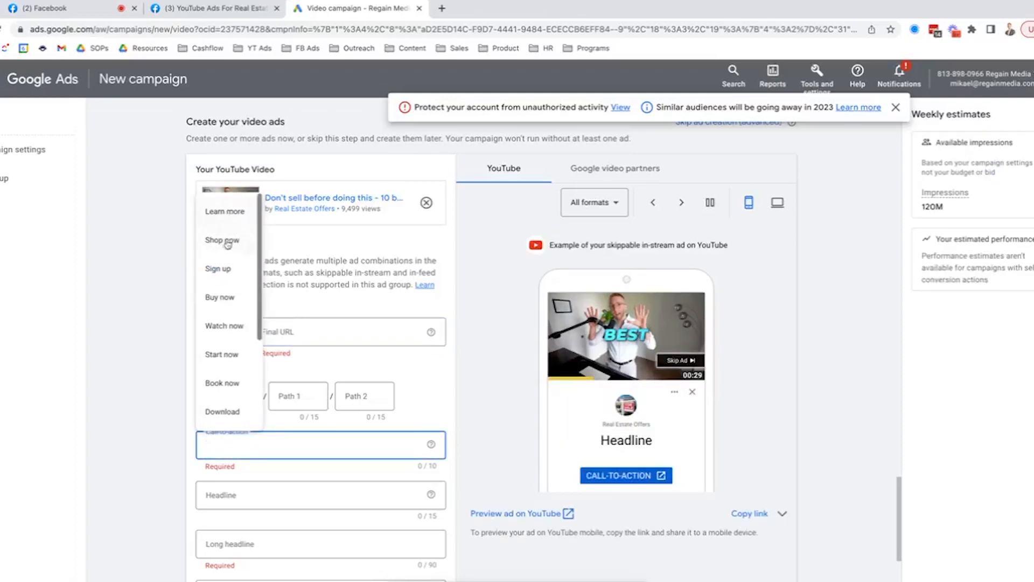
{"action": "left_click", "coordinate": [230, 215]}
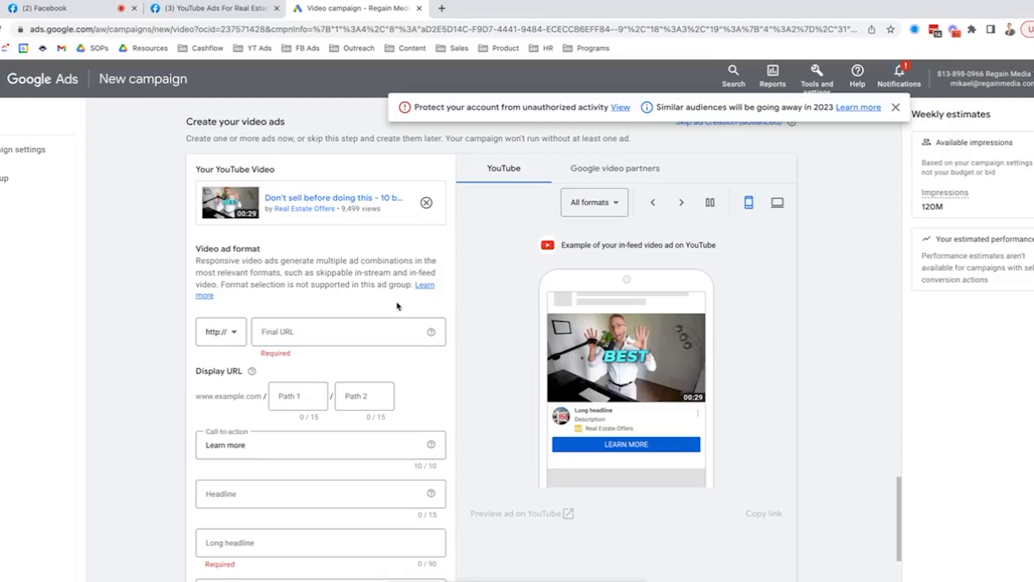
Look through the video ad's remaining fields, from final URL, headlines and description to companion banner and ad name
{"action": "scroll", "coordinate": [394, 355], "scroll_direction": "down", "scroll_amount": 1}
{"action": "scroll", "coordinate": [395, 356], "scroll_direction": "down", "scroll_amount": 3}
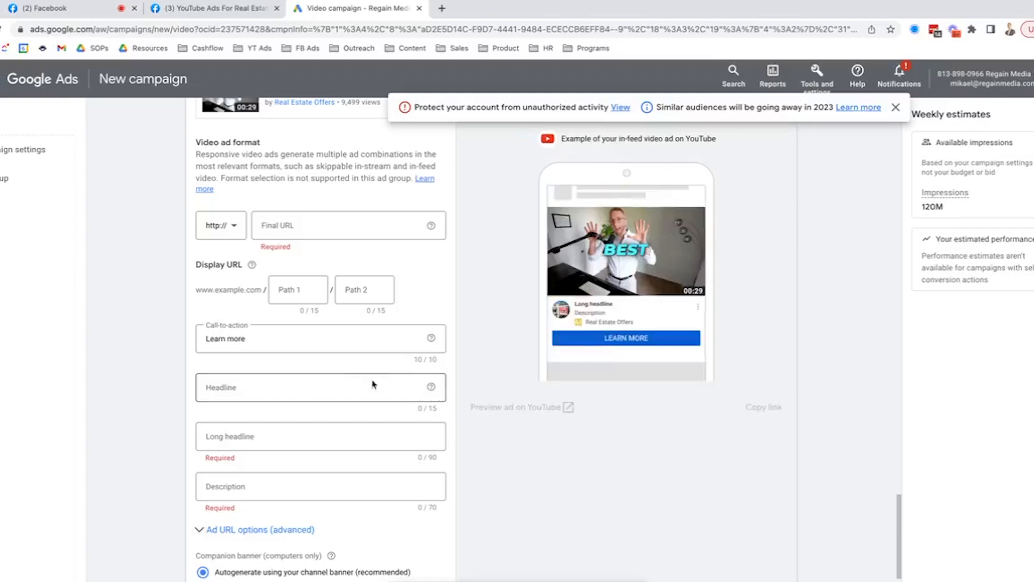
{"action": "scroll", "coordinate": [345, 394], "scroll_direction": "down", "scroll_amount": 2}
{"action": "scroll", "coordinate": [332, 408], "scroll_direction": "down", "scroll_amount": 3}
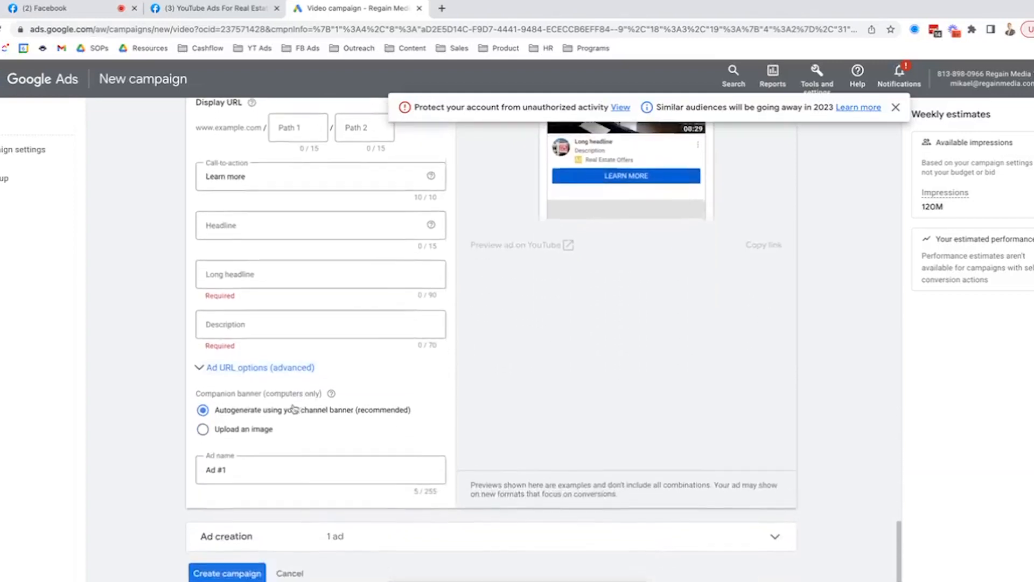
{"action": "scroll", "coordinate": [269, 382], "scroll_direction": "up", "scroll_amount": 2}
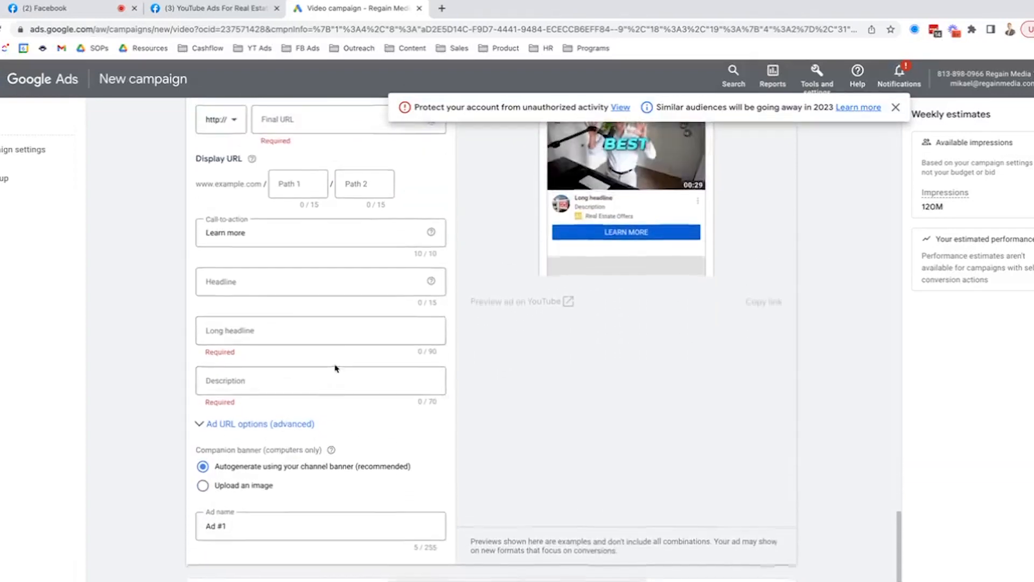
{"action": "scroll", "coordinate": [334, 304], "scroll_direction": "up", "scroll_amount": 2}
{"action": "scroll", "coordinate": [283, 269], "scroll_direction": "up", "scroll_amount": 1}
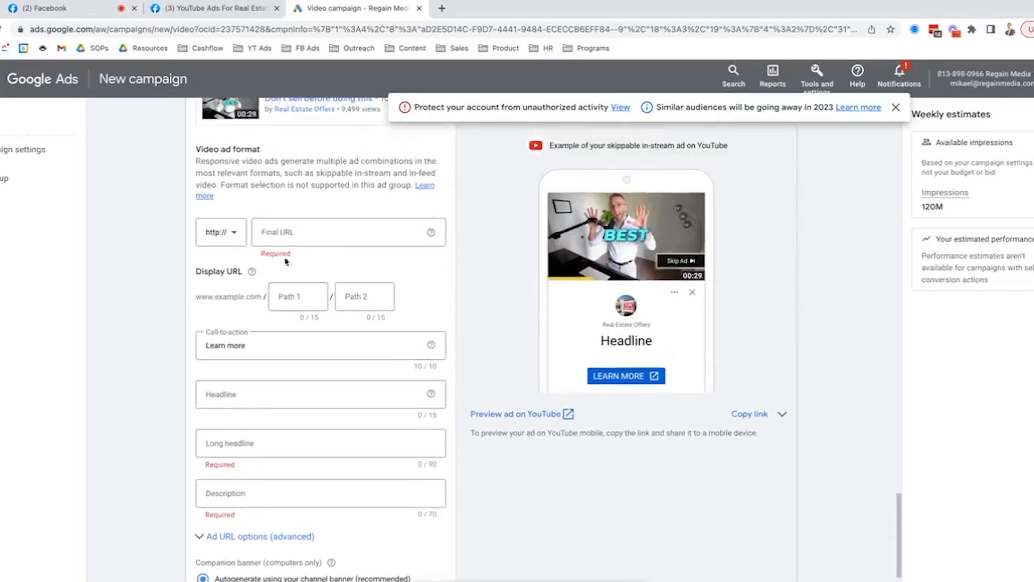
{"action": "left_click", "coordinate": [287, 226]}
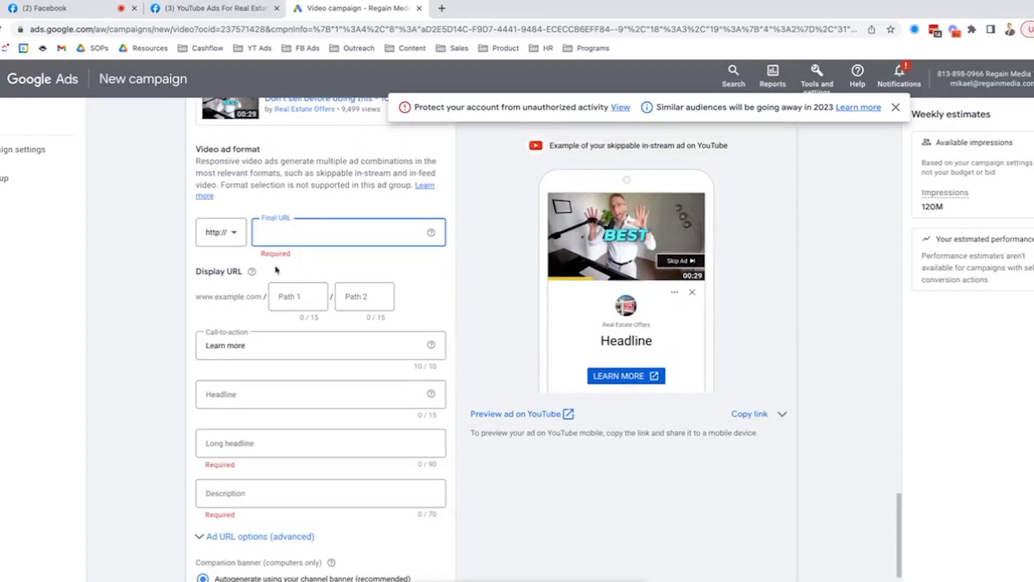
{"action": "scroll", "coordinate": [286, 331], "scroll_direction": "up", "scroll_amount": 1}
{"action": "scroll", "coordinate": [285, 476], "scroll_direction": "down", "scroll_amount": 5}
{"action": "left_click", "coordinate": [224, 543]}
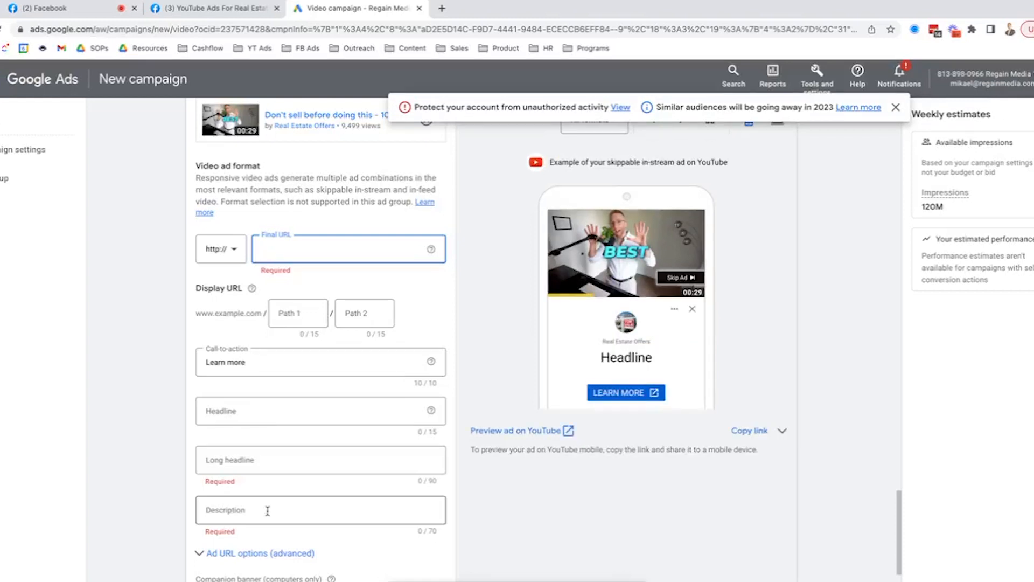
Review the campaign's bid strategy, budget, locations, languages and ad group audience
{"action": "scroll", "coordinate": [264, 504], "scroll_direction": "up", "scroll_amount": 15}
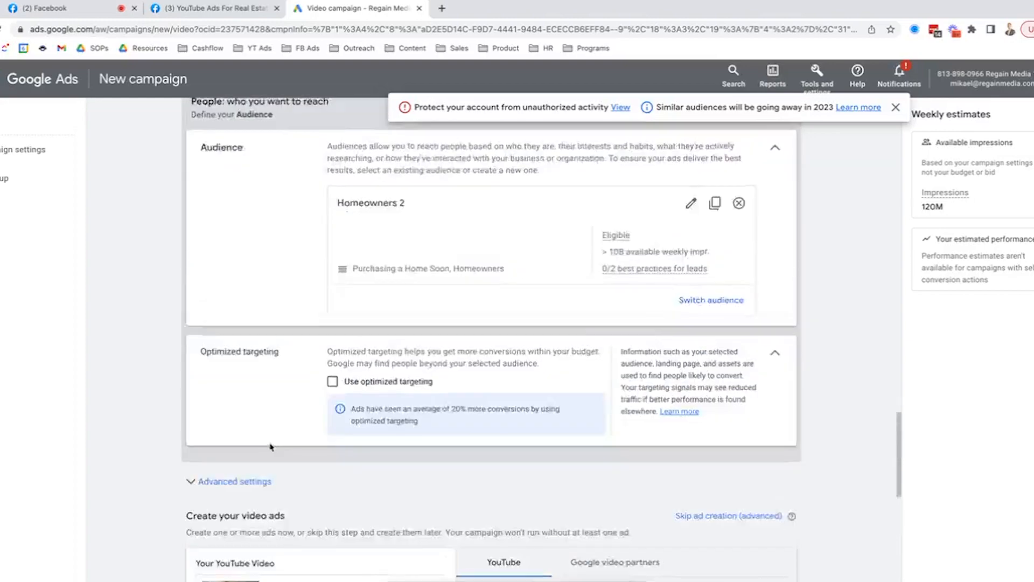
{"action": "scroll", "coordinate": [275, 466], "scroll_direction": "up", "scroll_amount": 20}
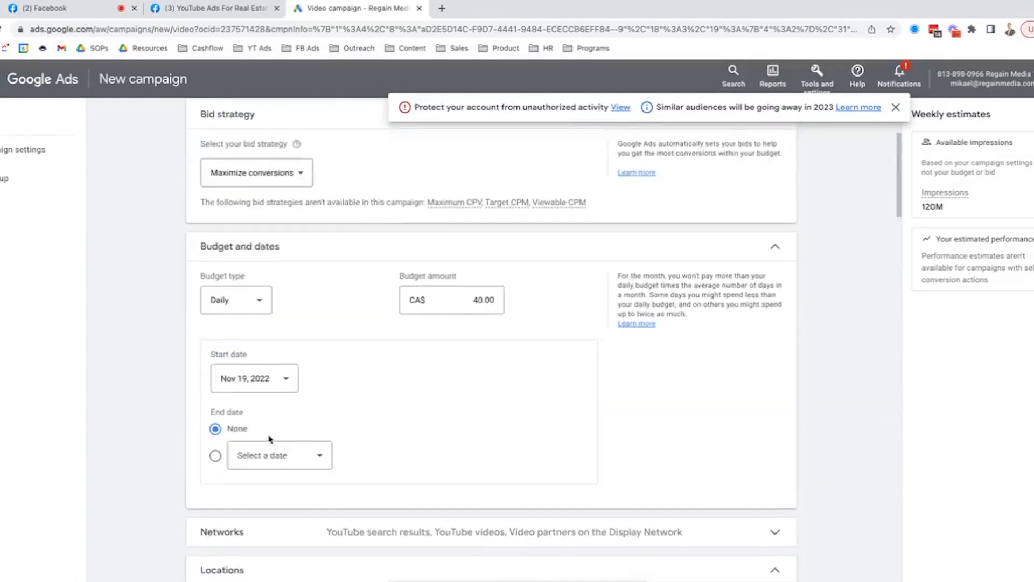
{"action": "scroll", "coordinate": [243, 442], "scroll_direction": "down", "scroll_amount": 12}
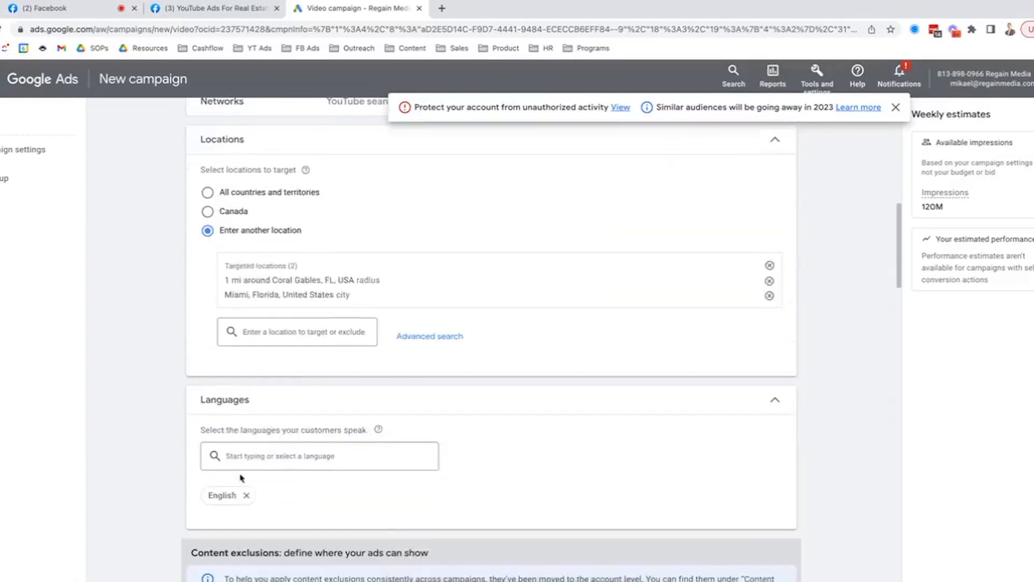
{"action": "scroll", "coordinate": [254, 474], "scroll_direction": "down", "scroll_amount": 15}
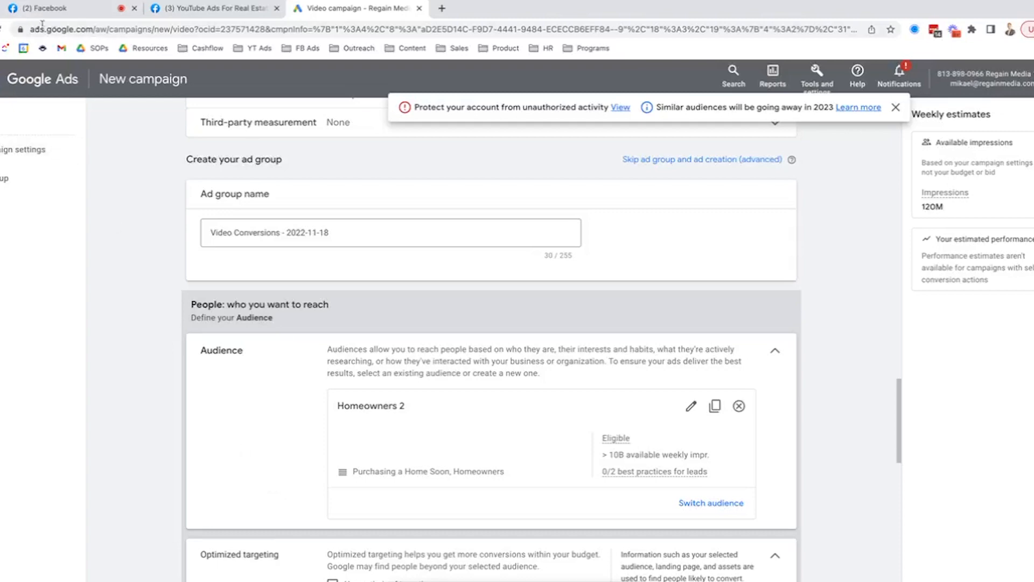
Switch to the Facebook live dashboard and end the live video
{"action": "left_click", "coordinate": [38, 9]}
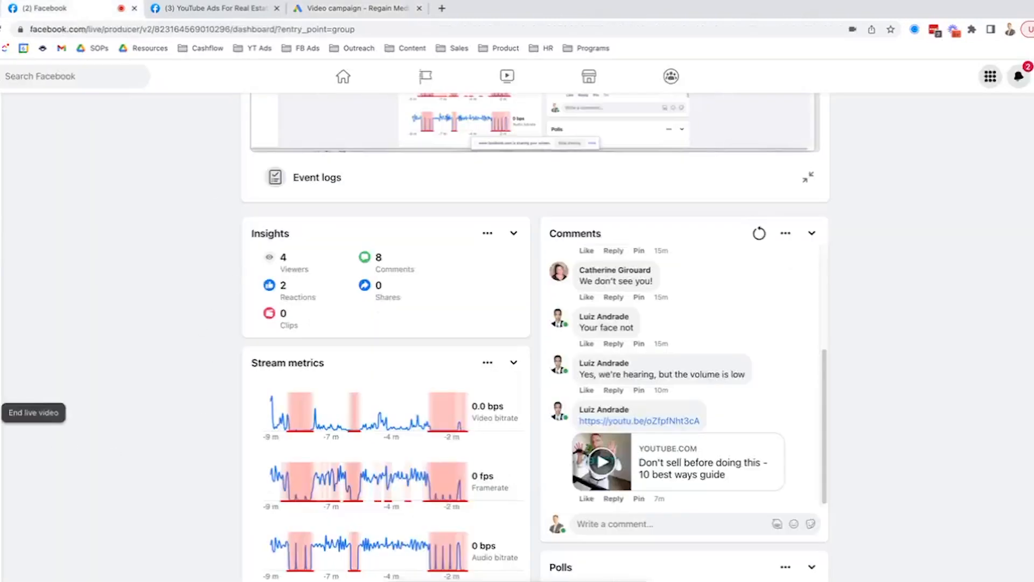
{"action": "left_click", "coordinate": [58, 449]}
{"action": "left_click", "coordinate": [621, 370]}
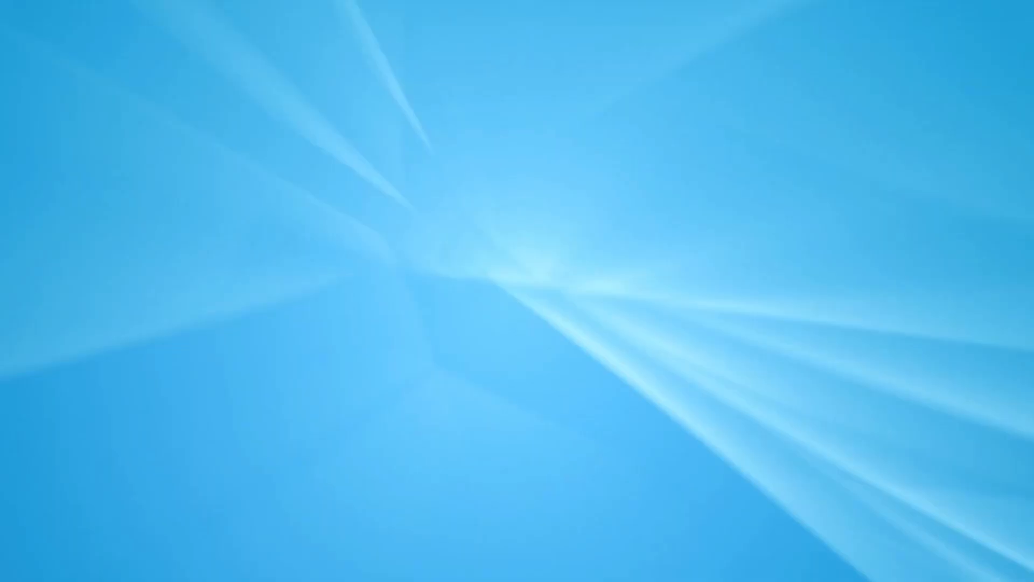